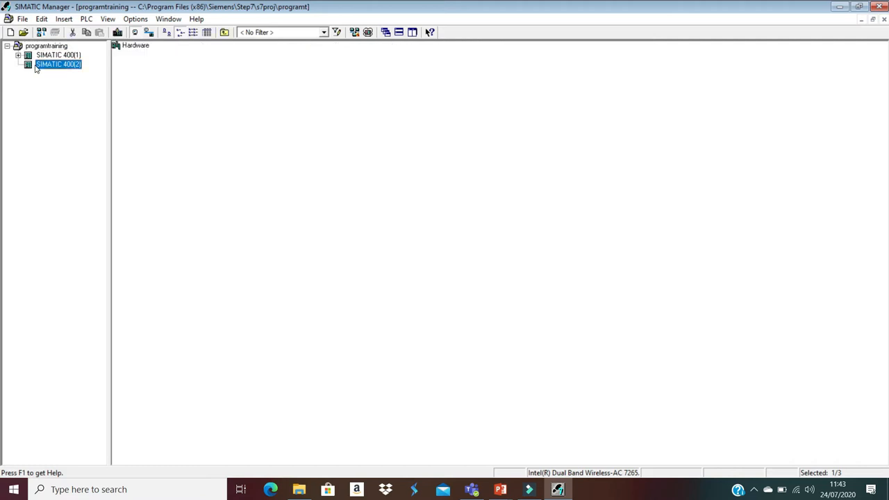
# Open the hardware configuration of station SIMATIC 400(2) and insert the first CR2 rack from the RACK-400 catalog folder
pyautogui.click(135, 45)
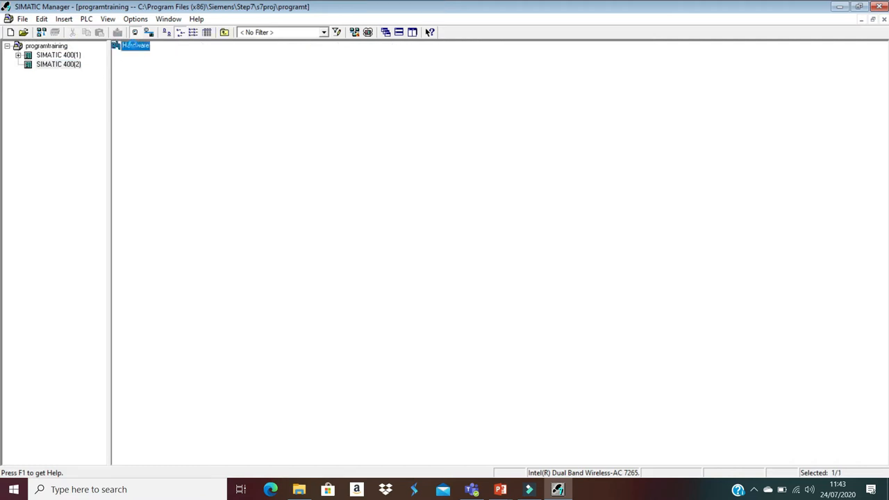
pyautogui.doubleClick(133, 45)
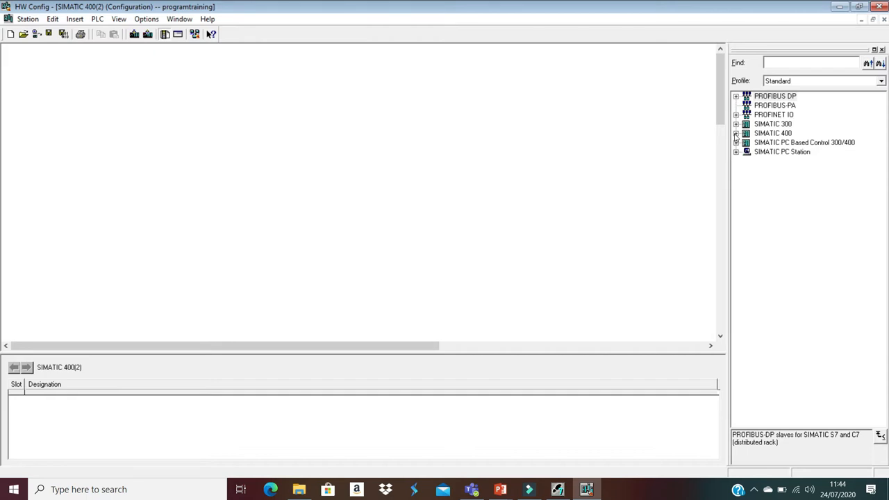
pyautogui.click(736, 133)
pyautogui.click(746, 189)
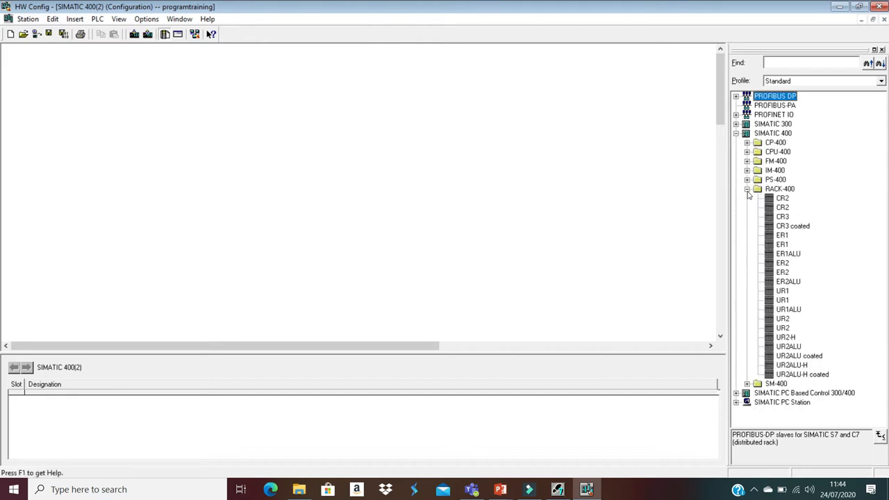
pyautogui.doubleClick(782, 200)
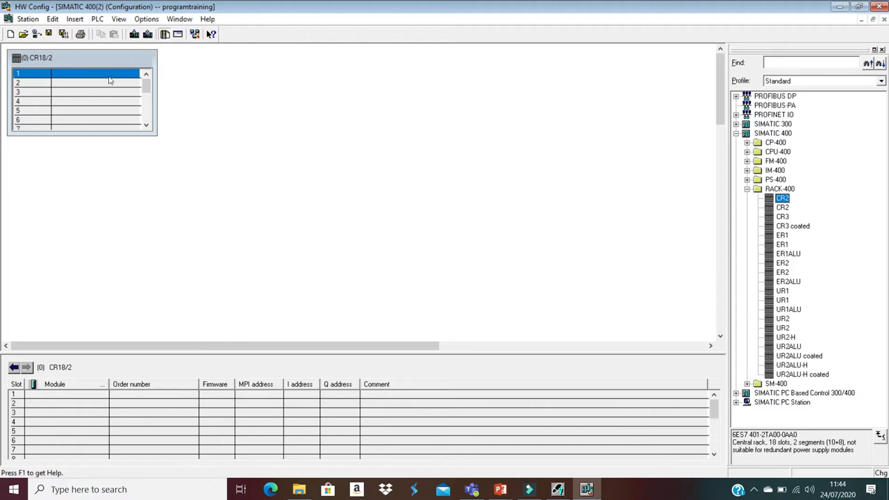
# Add the first standard PS-400 power supply, PS 405 10A, to slot 1 of the rack and collapse the used catalog folders
pyautogui.click(746, 179)
pyautogui.click(757, 198)
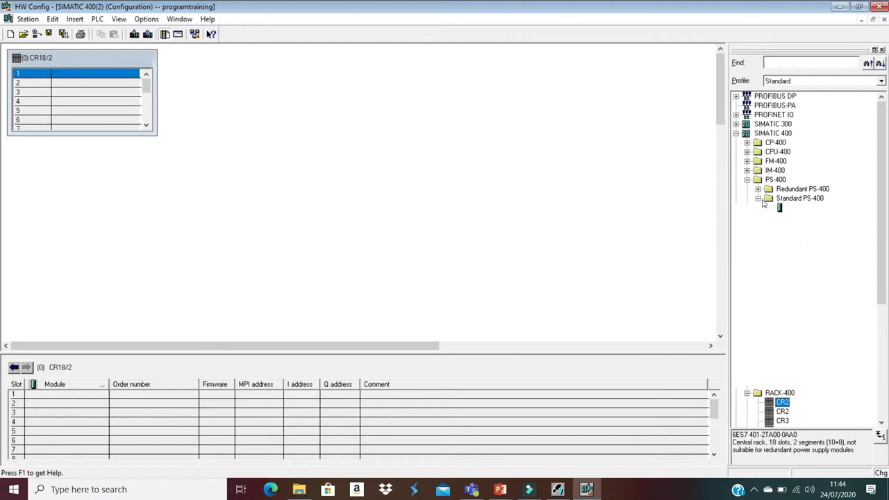
pyautogui.doubleClick(803, 208)
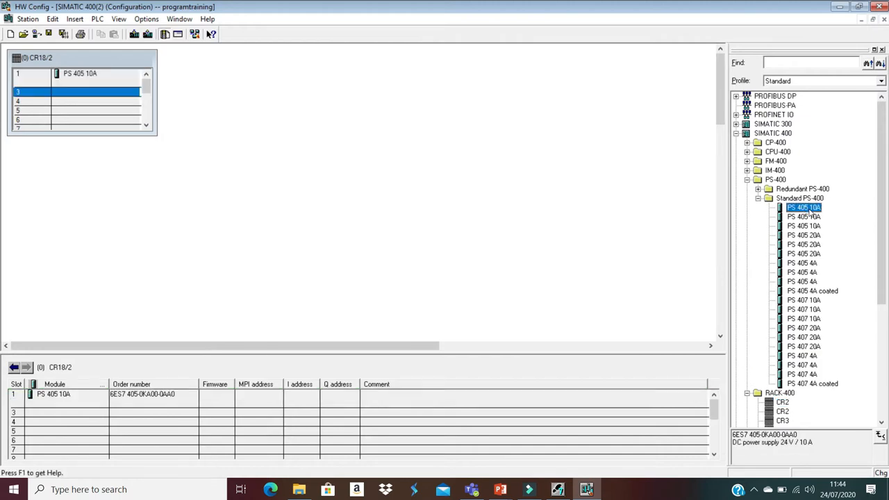
pyautogui.click(746, 179)
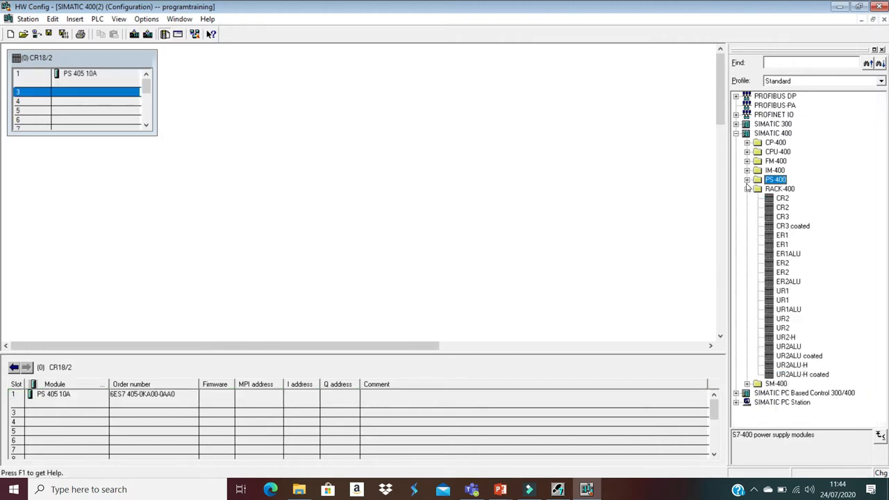
pyautogui.click(747, 188)
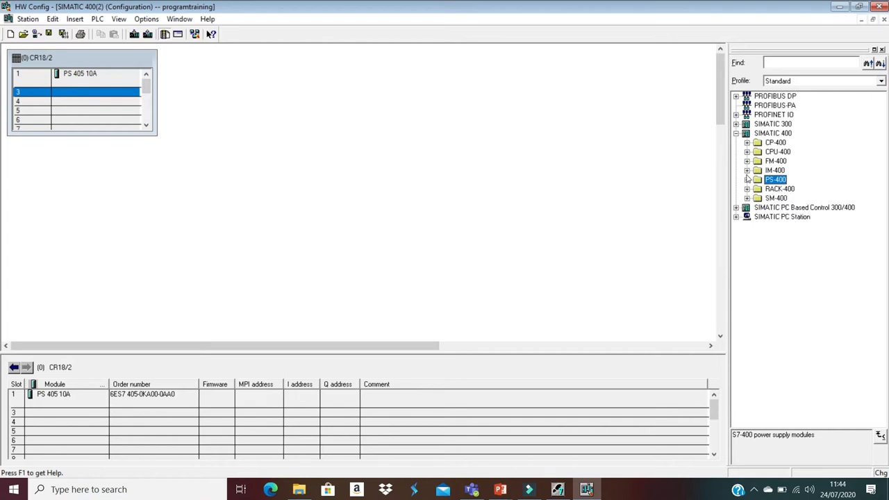
# Insert CPU 412-2 DP, order number 6ES7 412-2XG00-0AB0, version V3.1, into slot 3 of the rack
pyautogui.click(746, 152)
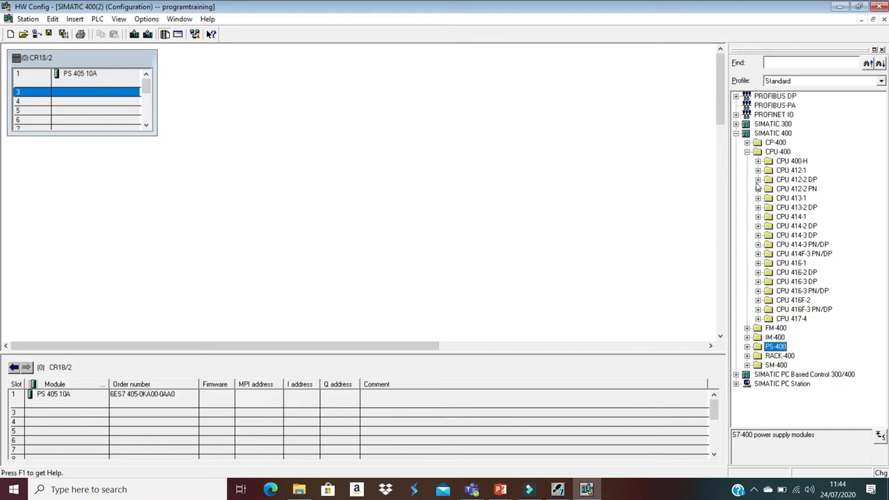
pyautogui.click(758, 180)
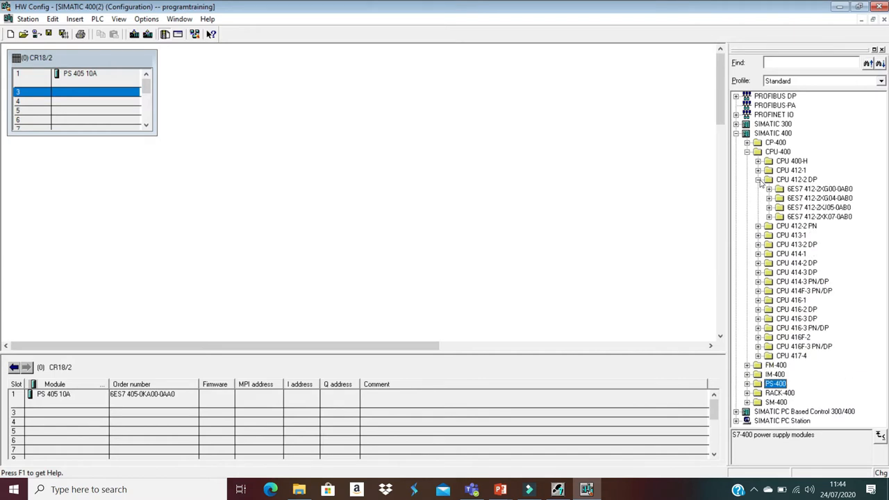
pyautogui.click(769, 190)
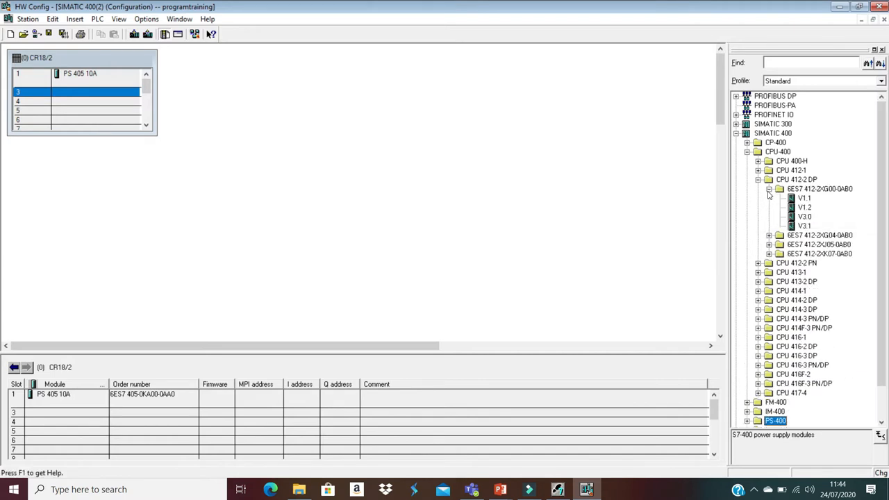
pyautogui.click(798, 225)
pyautogui.doubleClick(798, 225)
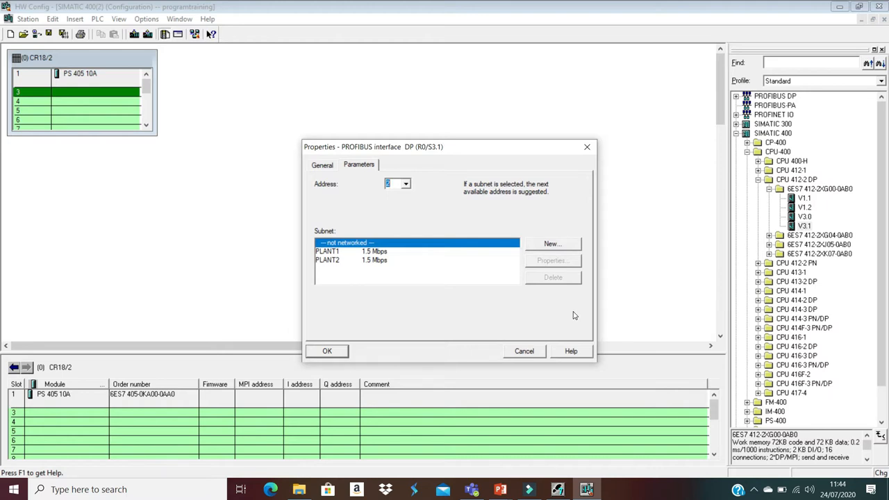
# Create a PROFIBUS subnet named PROFIBUS1 at 1.5 Mbps with the DP profile and assign it to the CPU's DP interface
pyautogui.click(550, 244)
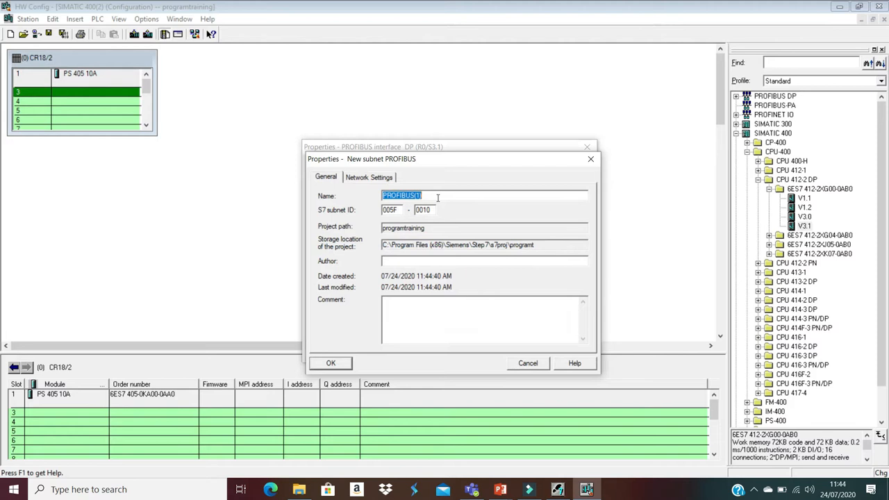
pyautogui.write('PROFIBUS1')
pyautogui.click(369, 178)
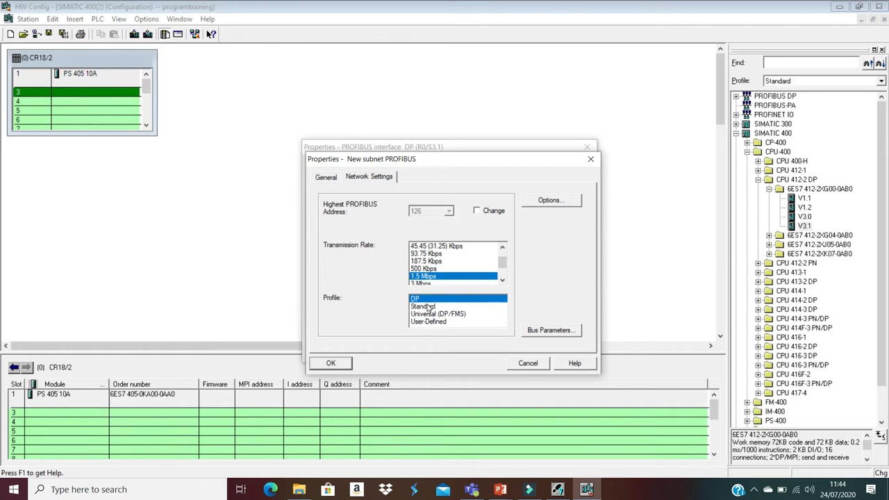
pyautogui.click(329, 366)
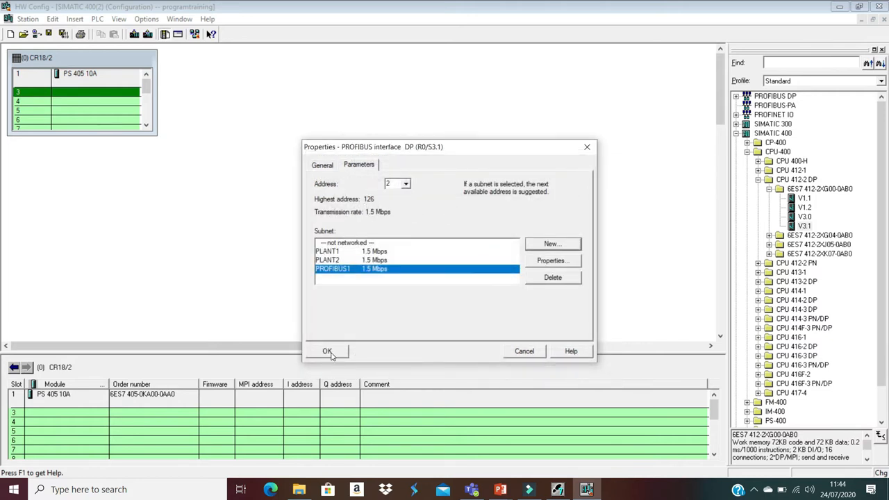
pyautogui.click(327, 351)
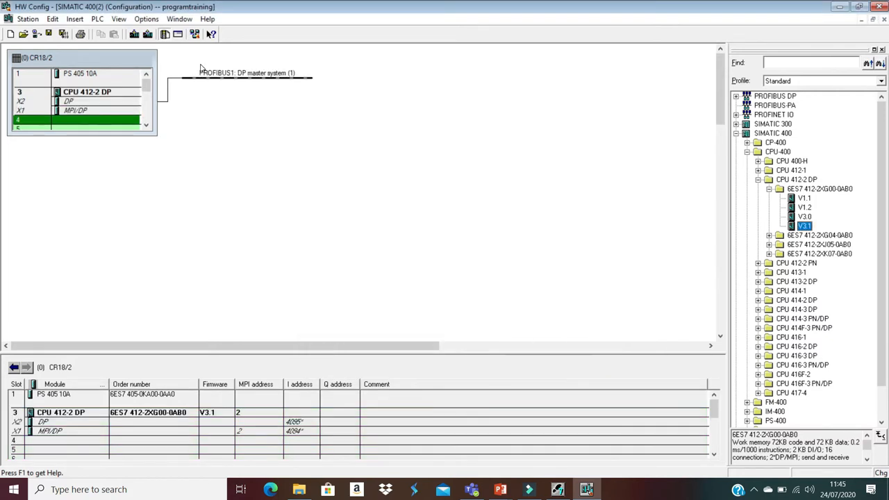
# Insert the IM 153 interface module from the PROFIBUS DP ET 200M catalog onto the PROFIBUS1 DP master system
pyautogui.click(250, 79)
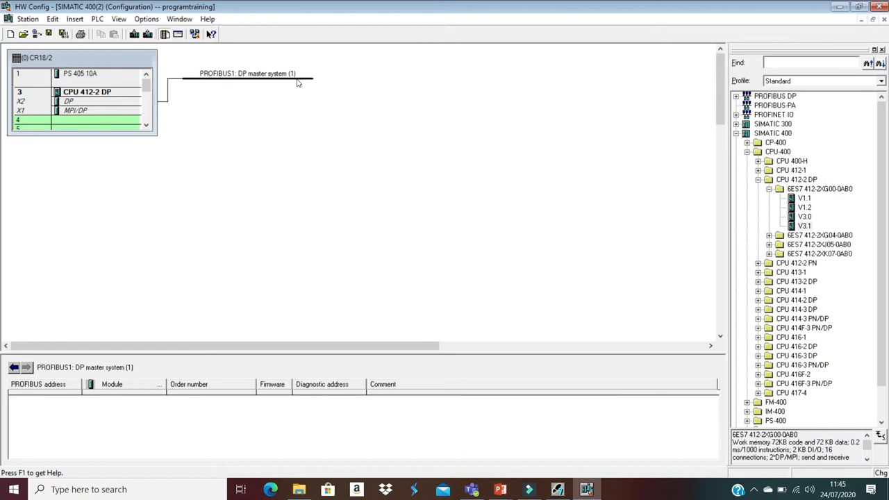
pyautogui.click(758, 180)
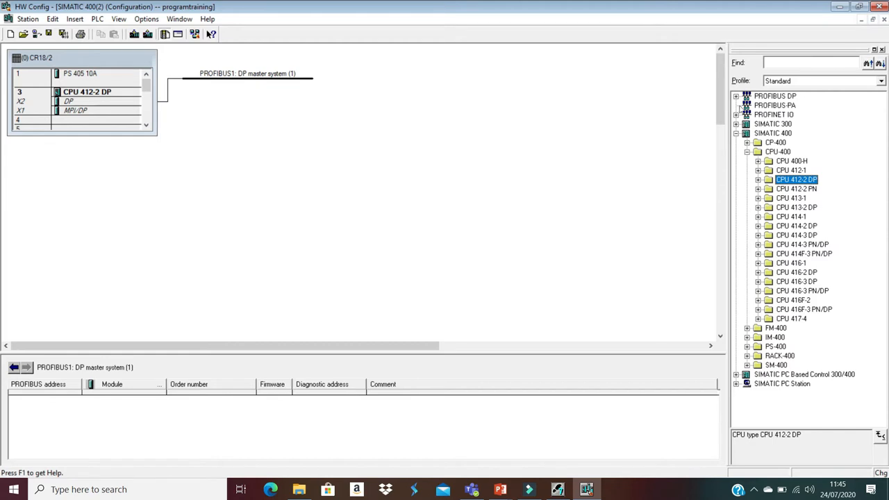
pyautogui.click(736, 96)
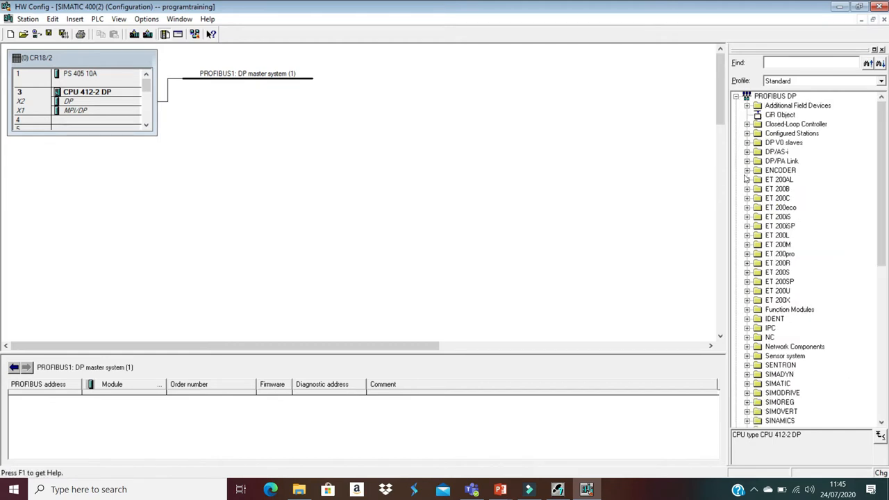
pyautogui.click(747, 244)
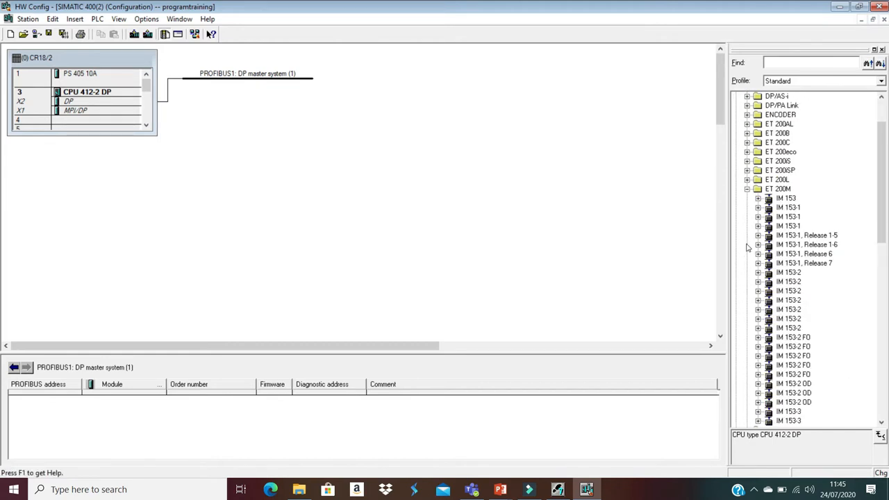
pyautogui.click(758, 198)
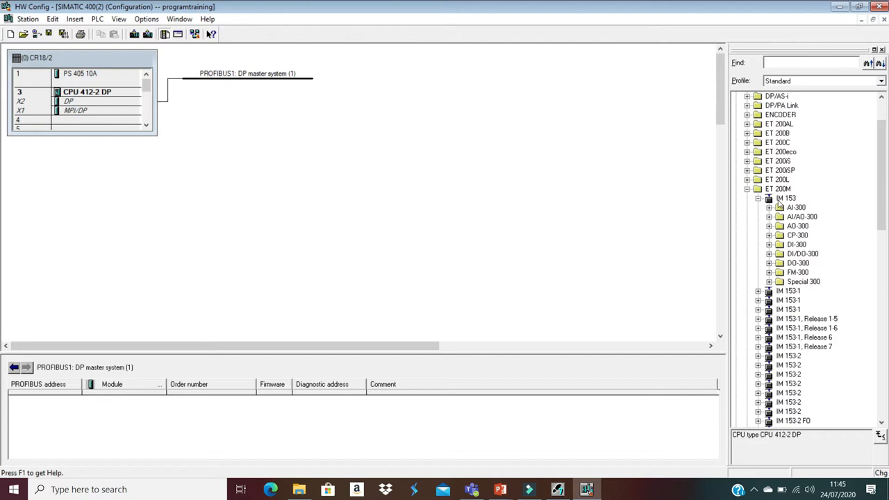
pyautogui.click(777, 198)
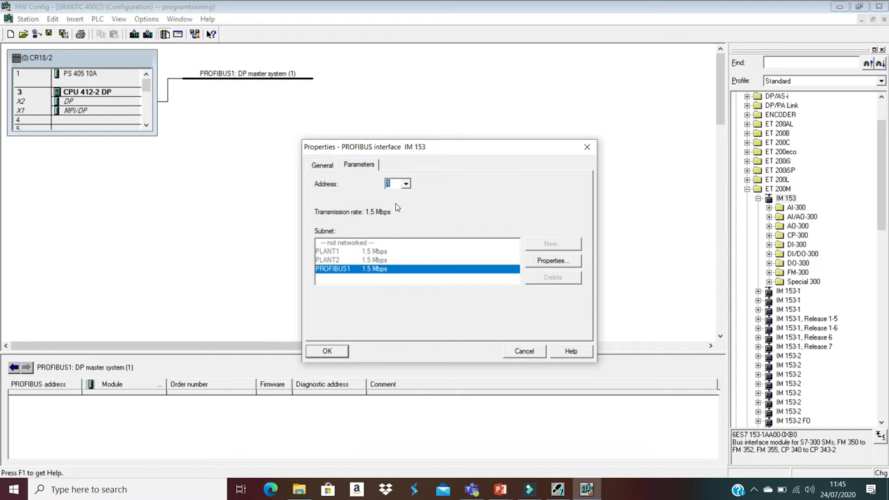
# Set the IM 153 module's PROFIBUS address to 3, check the subnet's network settings, and accept the interface properties
pyautogui.click(405, 184)
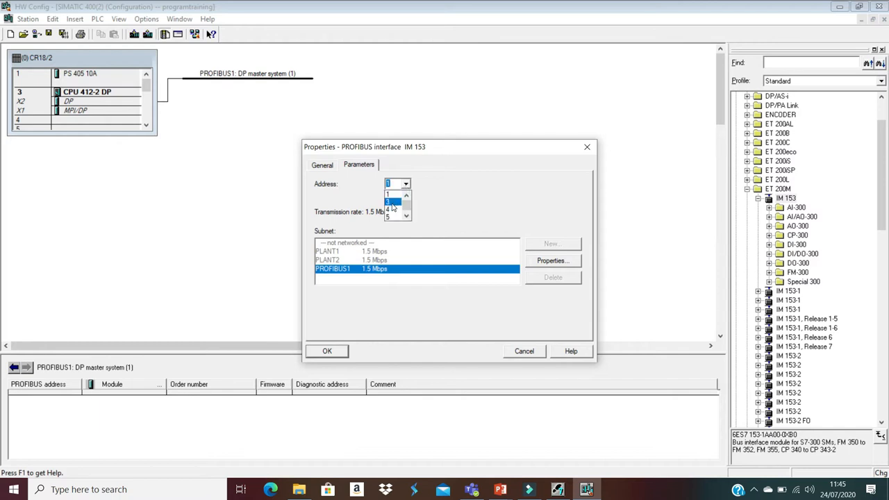
pyautogui.click(392, 194)
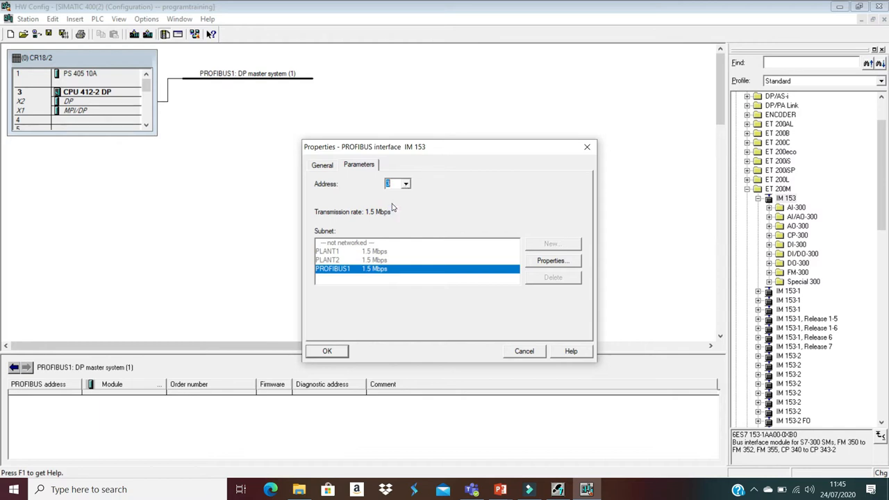
pyautogui.click(552, 261)
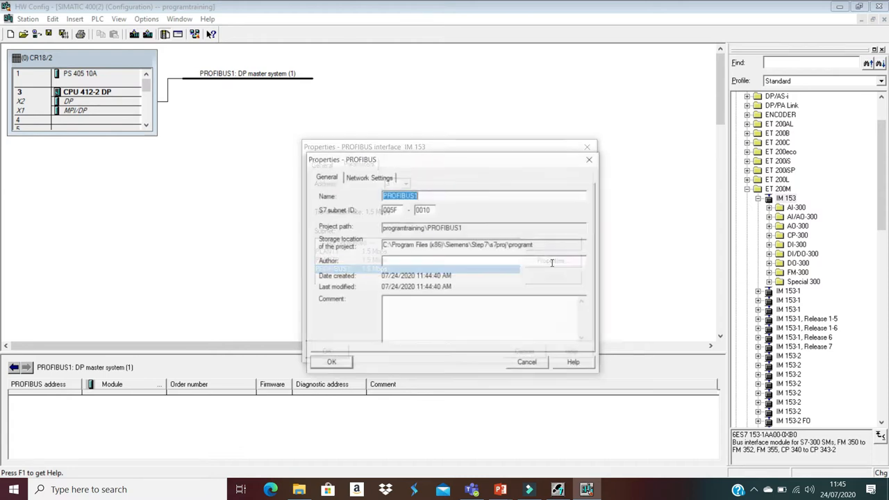
pyautogui.click(376, 177)
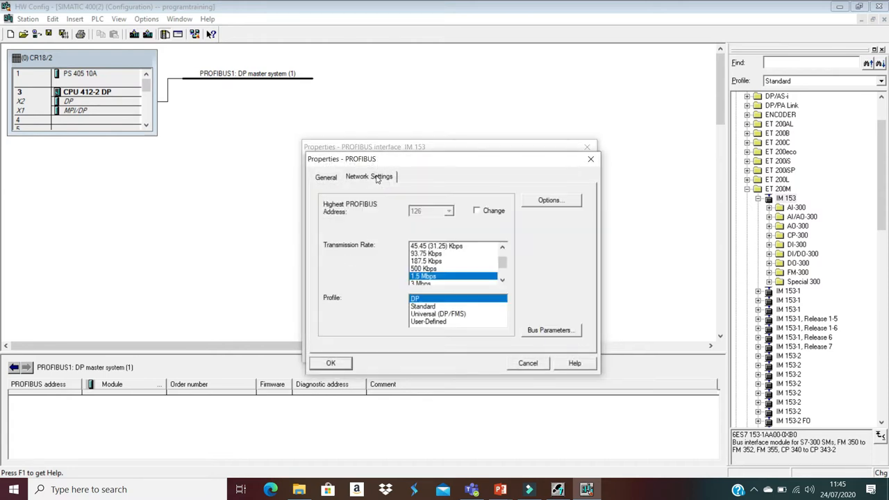
pyautogui.click(330, 367)
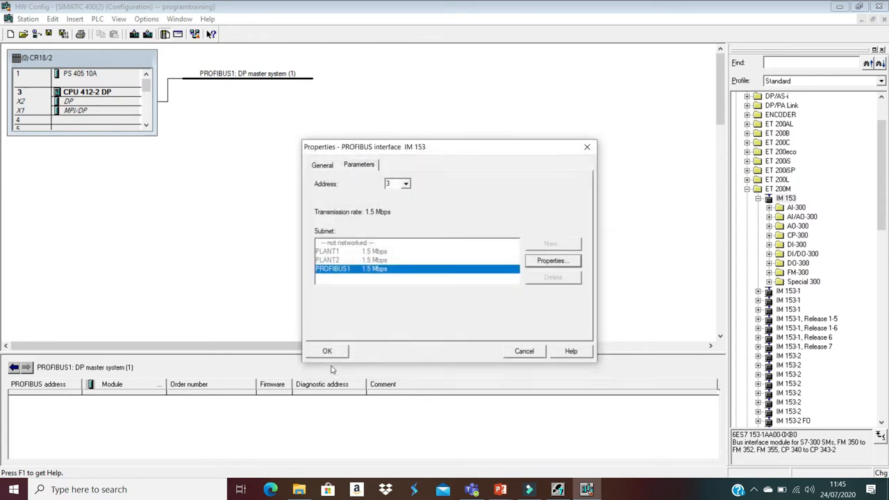
pyautogui.click(328, 351)
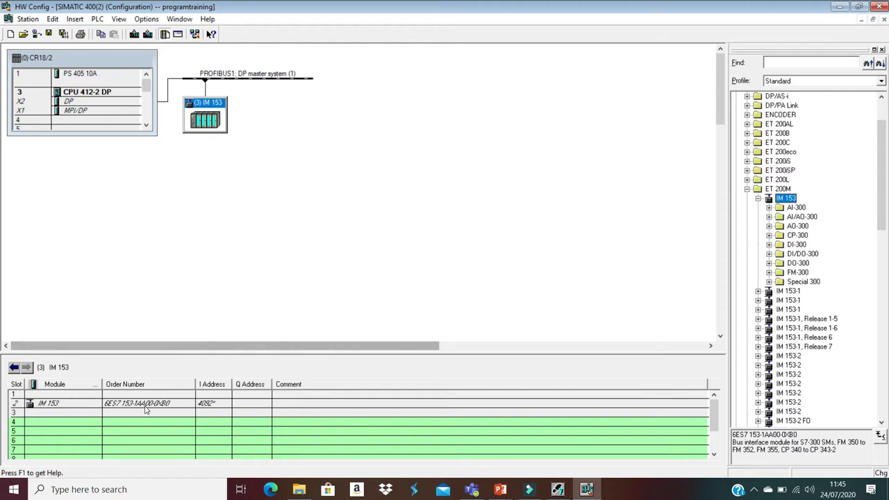
# Add the first SM 331 AI2x12Bit analog input module from the AI-300 folder to slot 4 of the IM 153
pyautogui.click(92, 426)
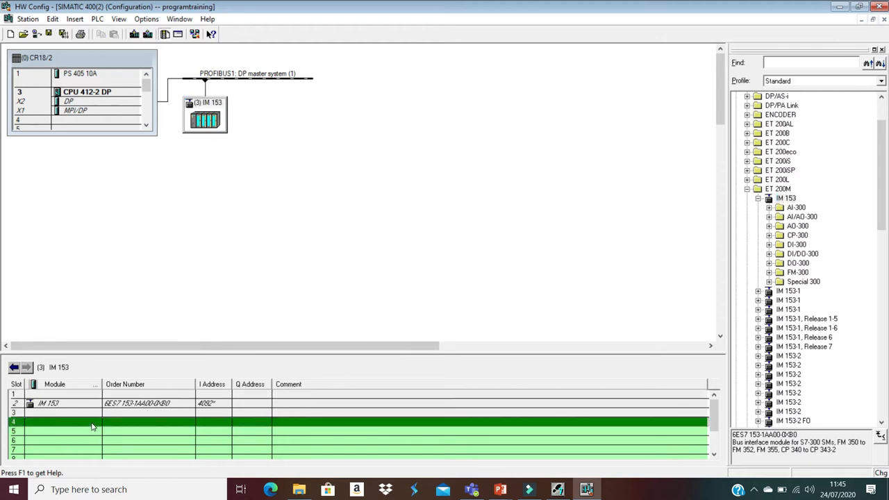
pyautogui.click(769, 207)
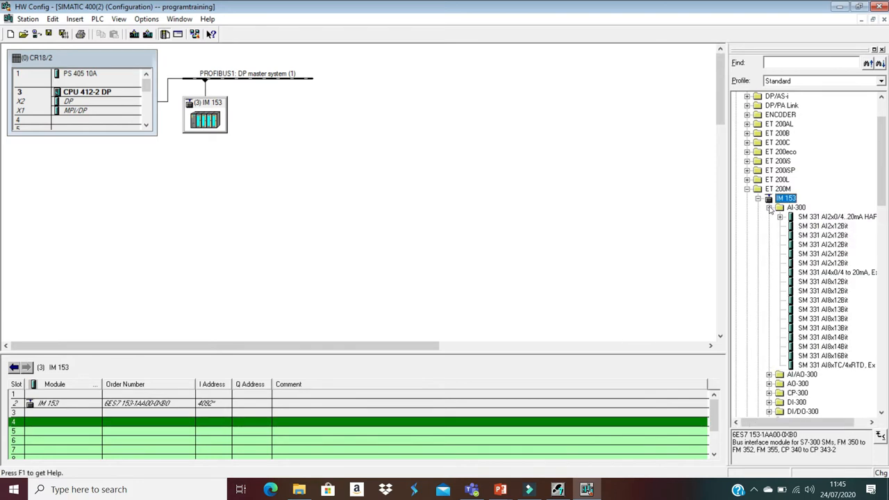
pyautogui.doubleClick(825, 226)
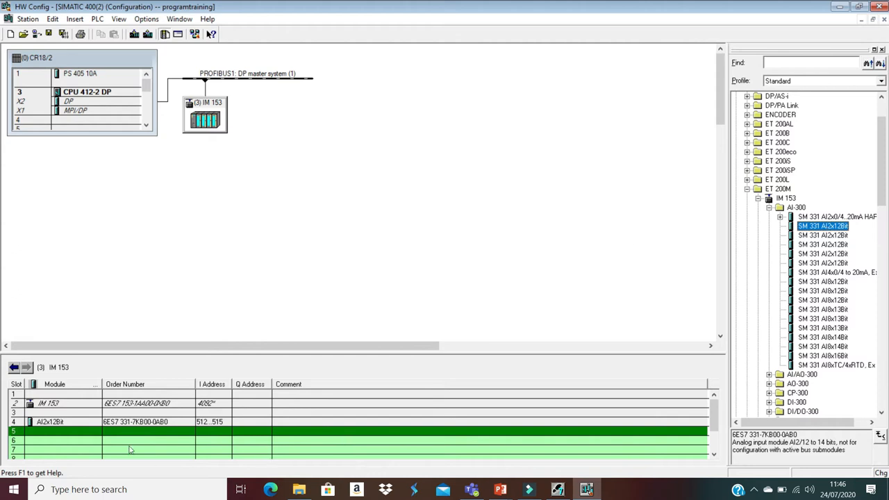
# Open the properties of the slot 4 analog input module and rename it ANALOG INPUT1-AI2x12Bit
pyautogui.click(137, 423)
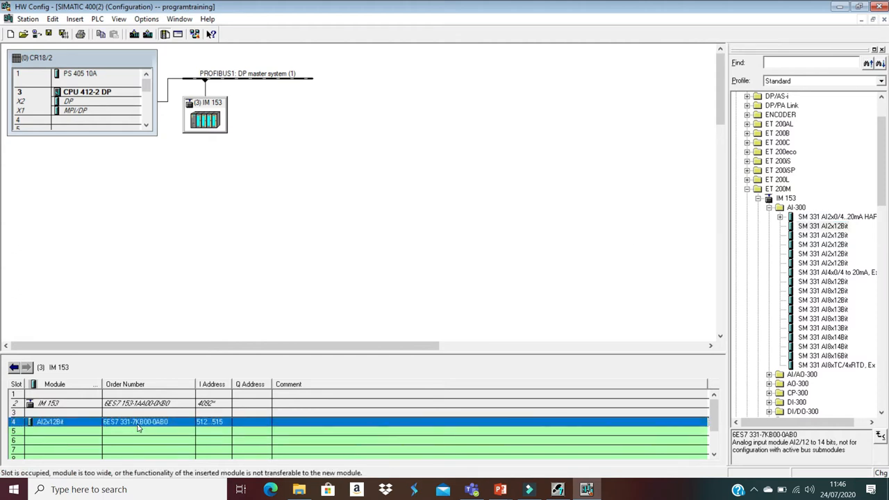
pyautogui.rightClick(138, 427)
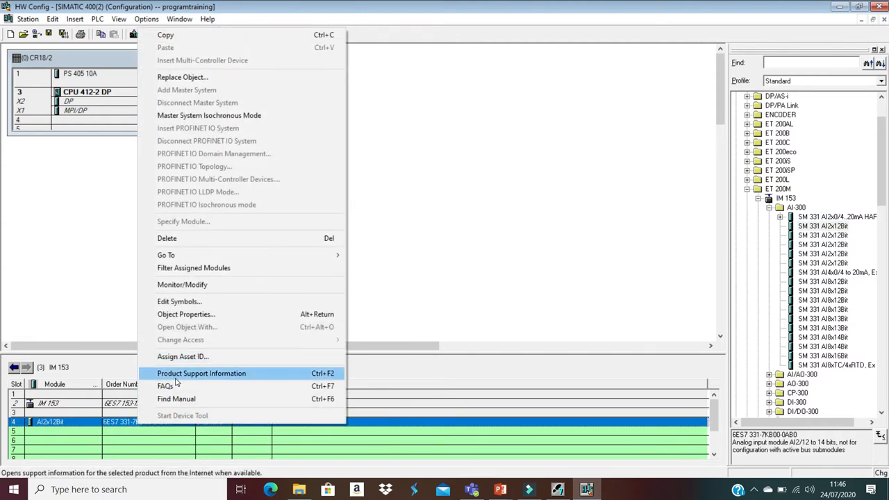
pyautogui.doubleClick(116, 425)
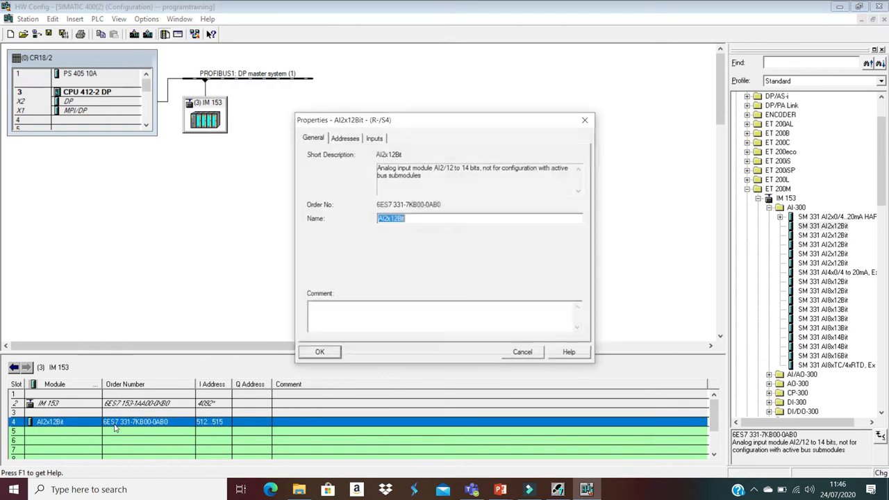
pyautogui.click(380, 219)
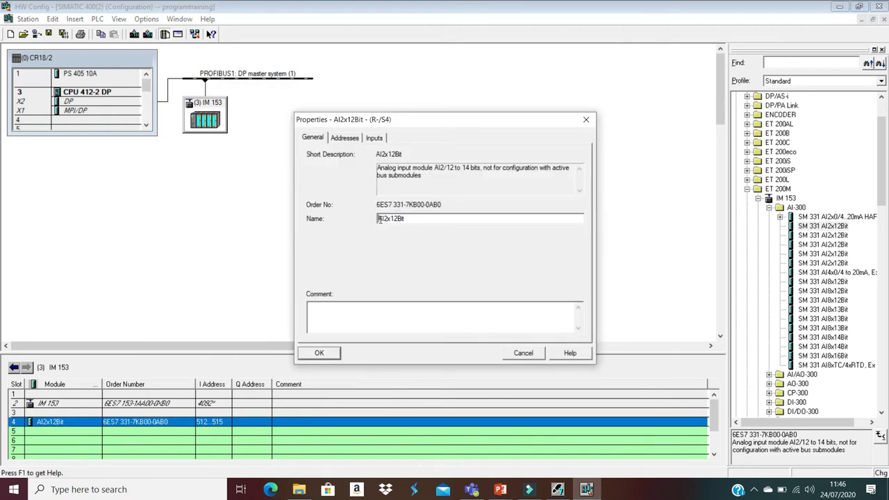
pyautogui.write('aN')
pyautogui.press('BackSpace')
pyautogui.press('BackSpace')
pyautogui.write('ANALOG INPUT1')
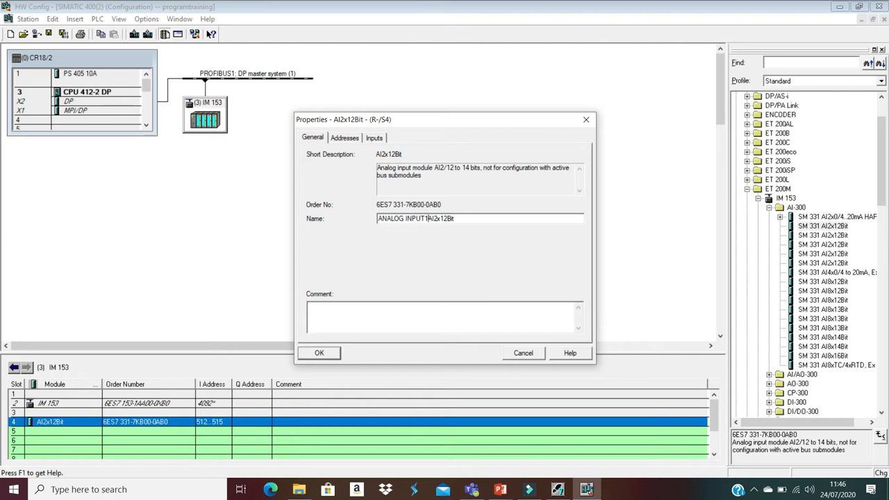
pyautogui.write('-')
# Set the analog input module's measuring type to 4DMU, current (4-wire transducer), with a measuring range of 4..20 mA
pyautogui.click(344, 138)
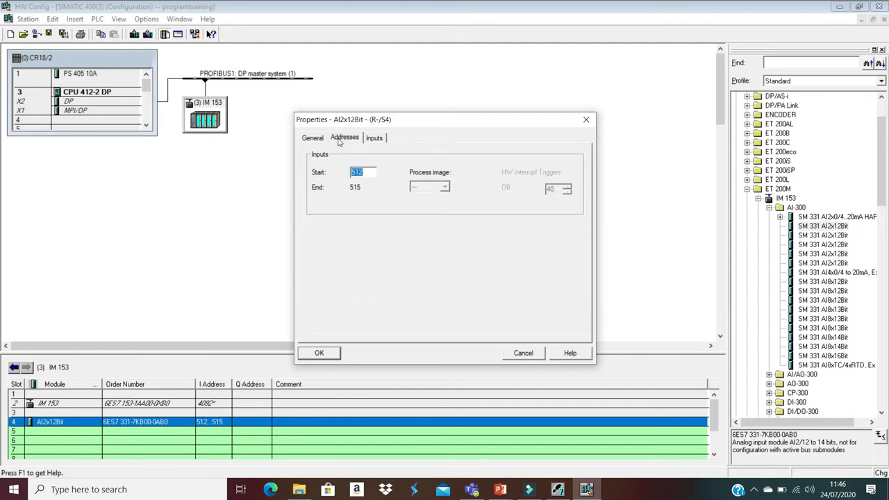
pyautogui.click(375, 139)
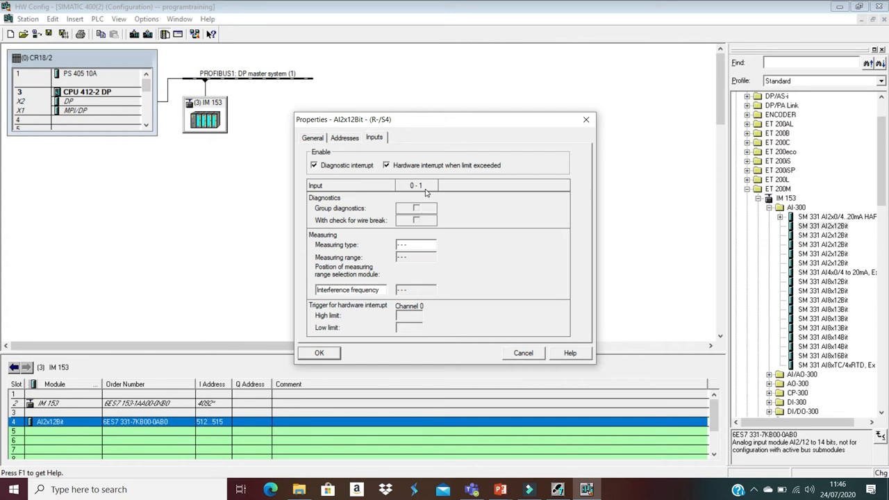
pyautogui.click(414, 246)
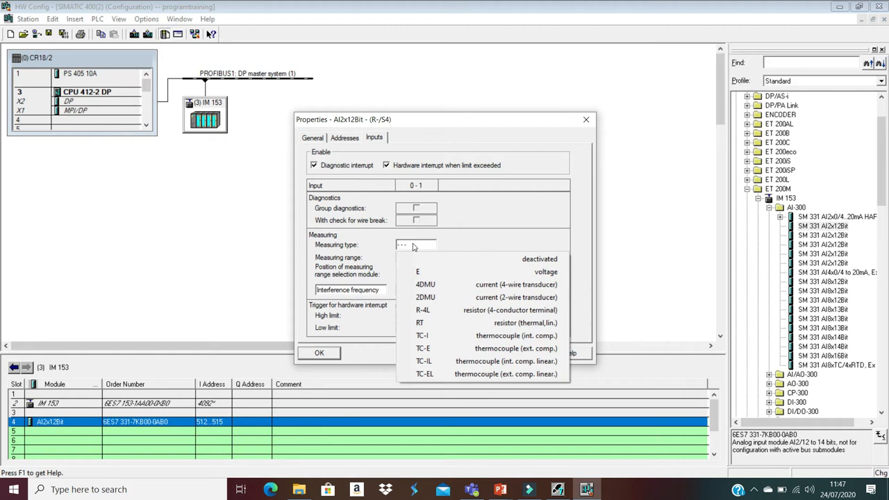
pyautogui.press('Down')
pyautogui.press('Down')
pyautogui.press('Return')
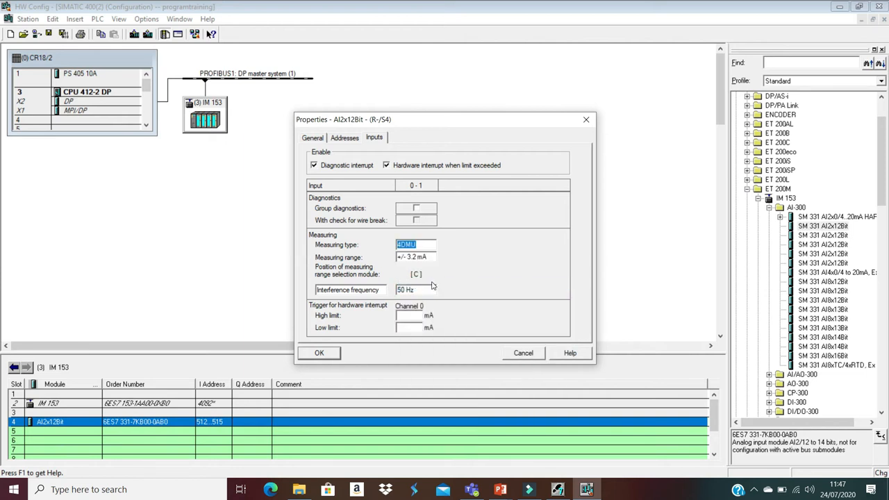
pyautogui.click(416, 257)
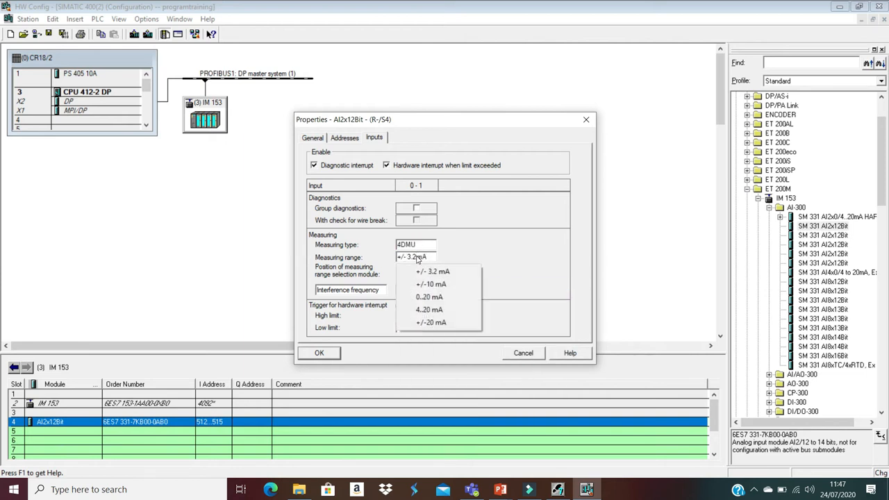
pyautogui.click(423, 311)
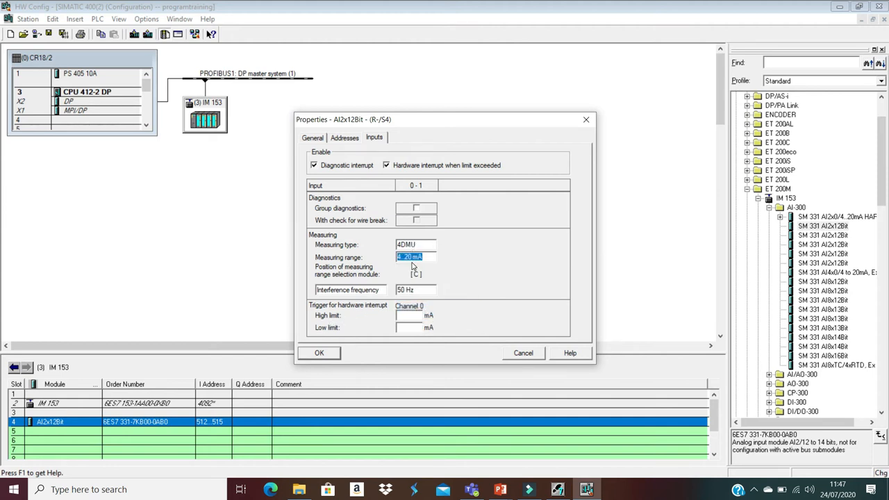
# With the limit-exceeded hardware interrupt enabled, set channel 0's high limit to 20 mA and low limit to 4 mA, and accept the properties
pyautogui.click(411, 314)
pyautogui.click(399, 166)
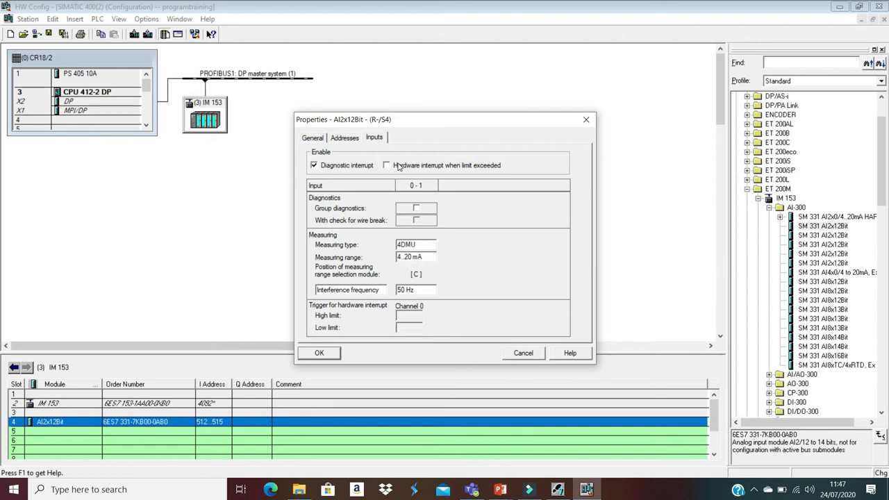
pyautogui.click(399, 166)
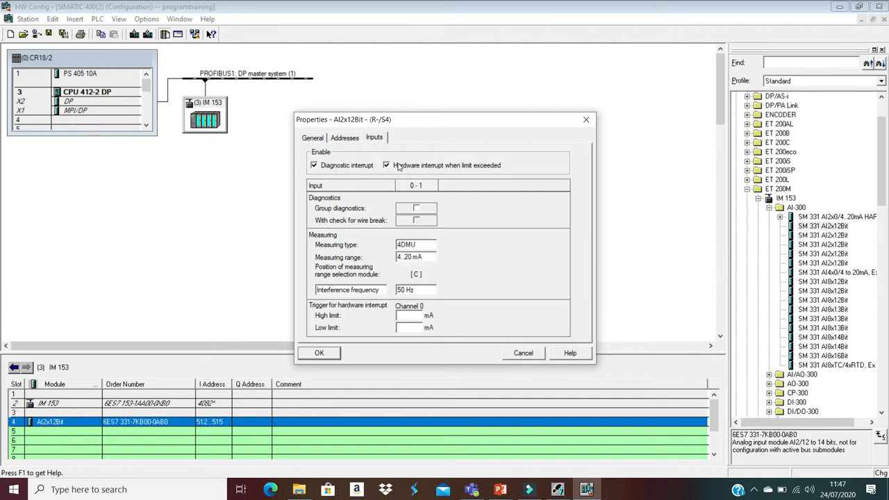
pyautogui.click(410, 317)
pyautogui.write('20')
pyautogui.write('4')
pyautogui.click(319, 353)
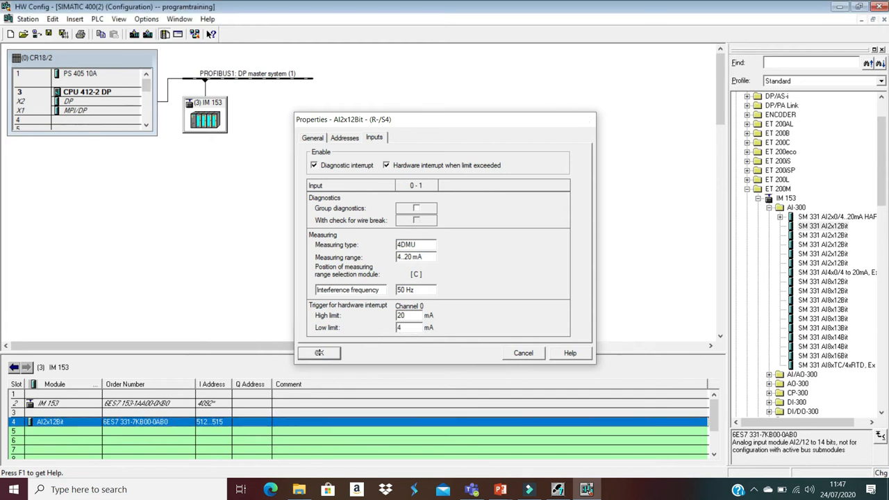
# Add the first SM 332 AO2x12Bit analog output module from the IM 153 AO-300 folder to slot 5
pyautogui.click(158, 431)
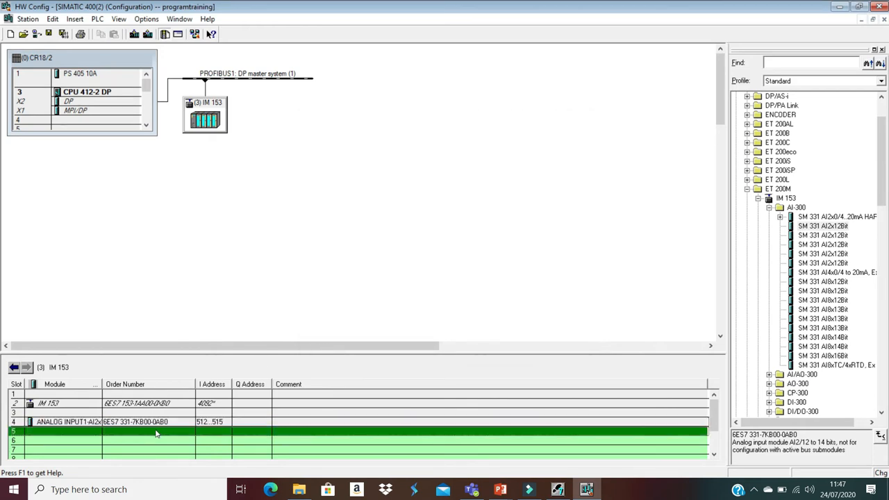
pyautogui.click(757, 198)
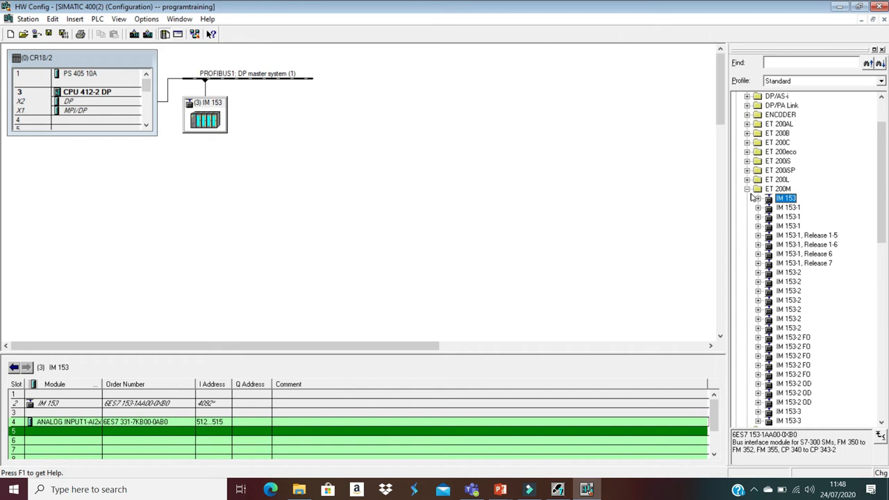
pyautogui.click(757, 199)
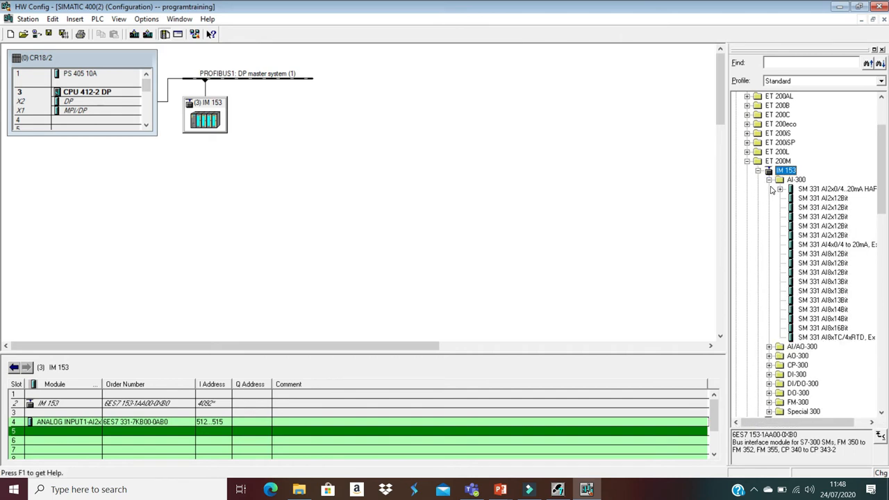
pyautogui.click(768, 180)
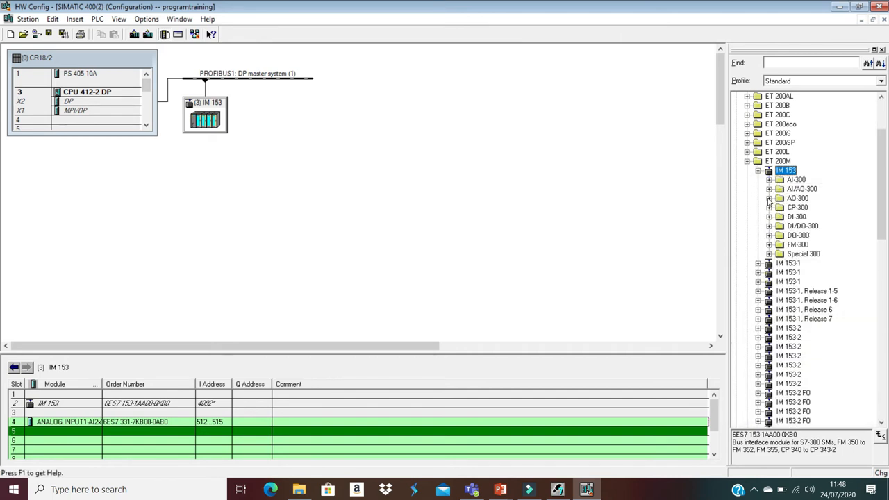
pyautogui.click(768, 199)
pyautogui.doubleClick(808, 218)
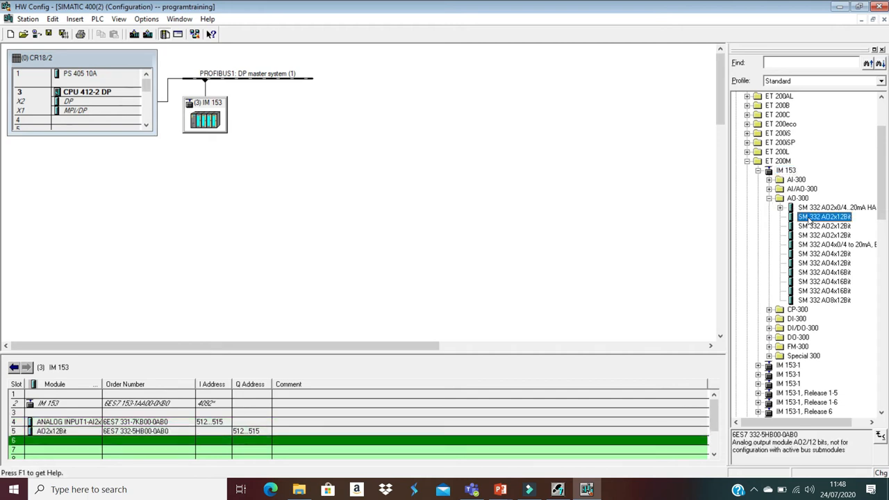
# Open the properties of the slot 5 analog output module and rename it ANALAOG OUTPUT1-O2x12Bit
pyautogui.doubleClick(141, 431)
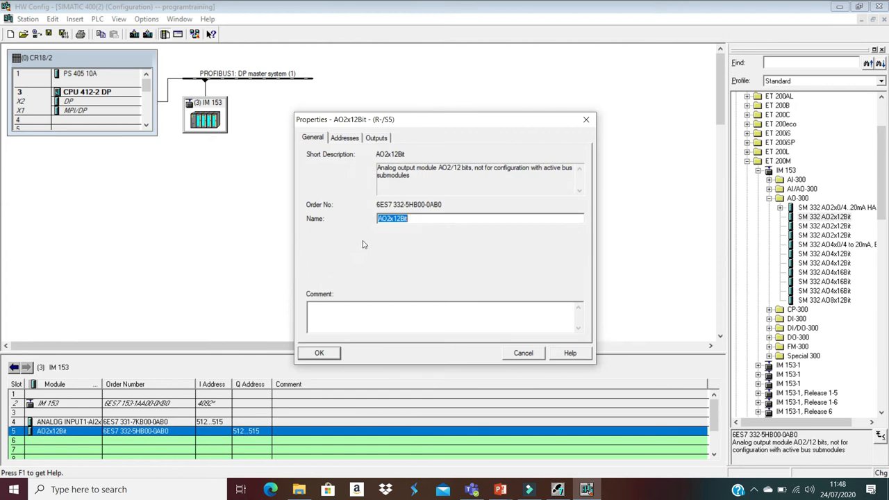
pyautogui.click(378, 218)
pyautogui.write('N')
pyautogui.press('BackSpace')
pyautogui.write('ANALOG OUTPUT')
pyautogui.press('BackSpace')
pyautogui.write('1')
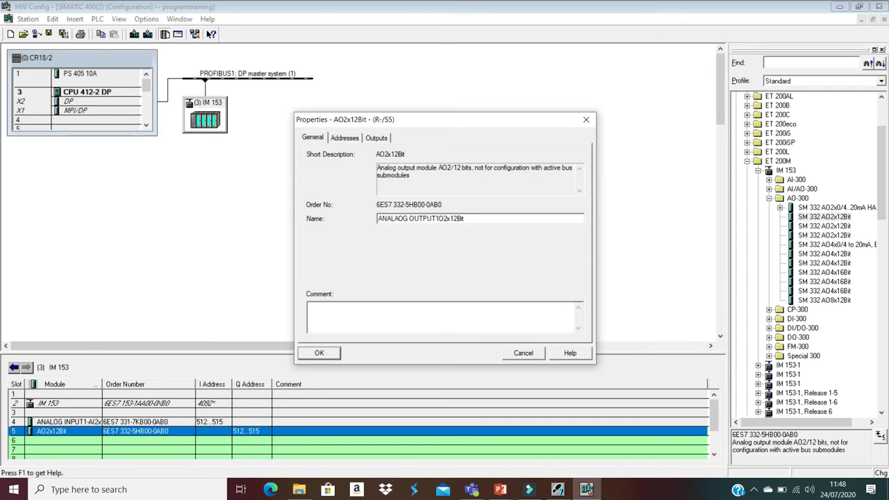
pyautogui.write('-')
# Enable group diagnostics for analog outputs 0 and 1, and set output 0's type to current (I)
pyautogui.click(350, 139)
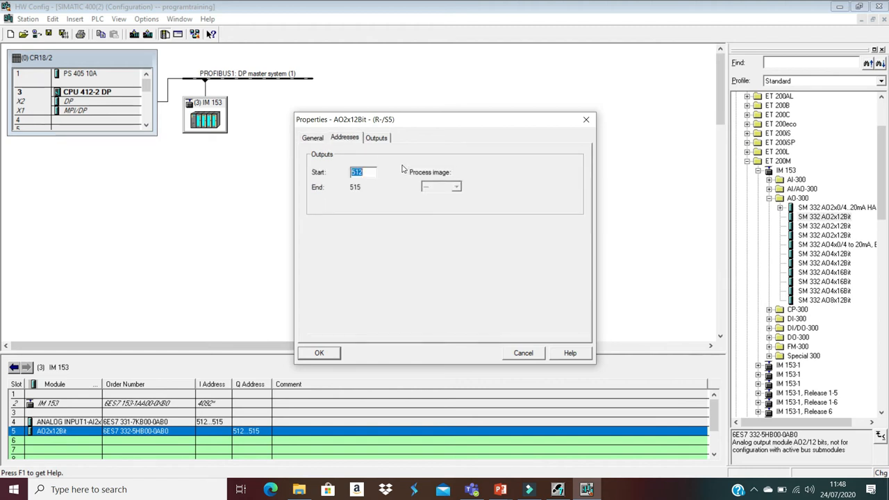
pyautogui.click(383, 139)
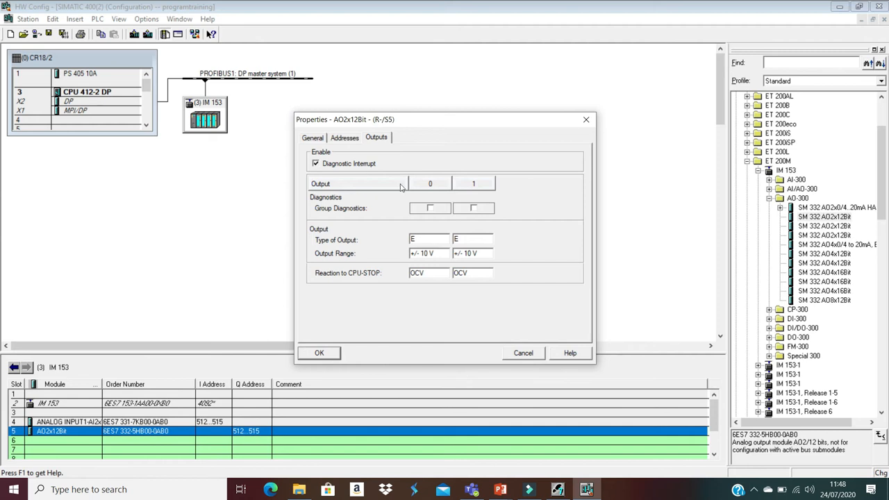
pyautogui.click(431, 208)
pyautogui.click(475, 209)
pyautogui.click(422, 238)
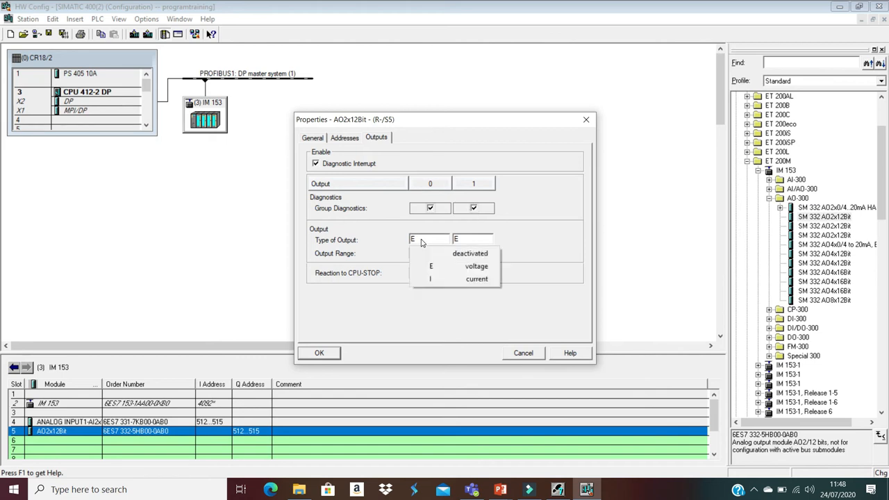
pyautogui.click(428, 279)
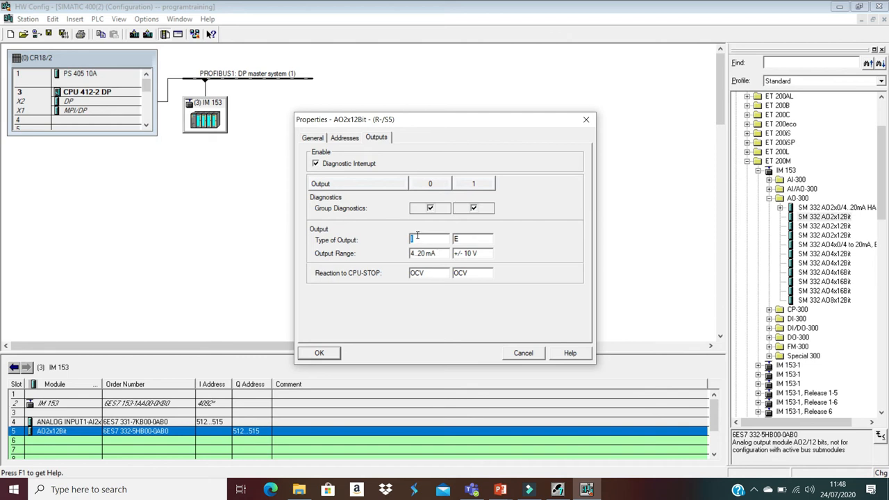
# Choose OCV, outputs have no current or voltage, as output 0's reaction to CPU-STOP and accept the module properties
pyautogui.click(424, 273)
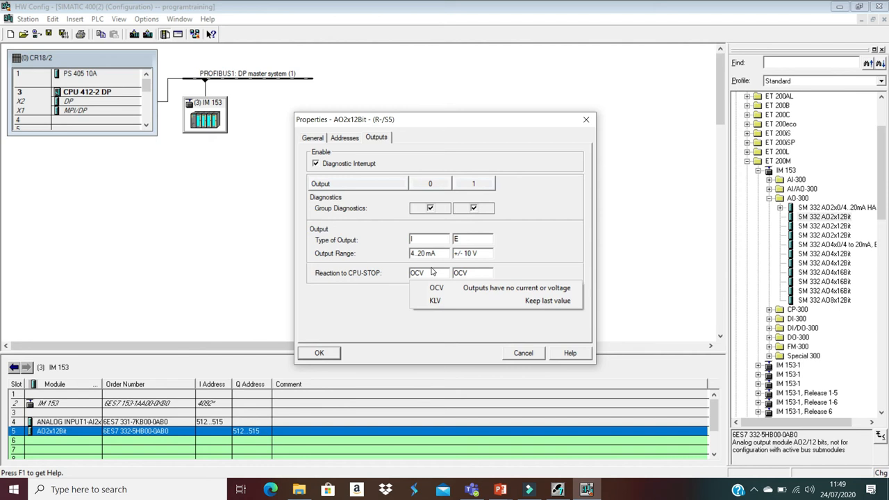
pyautogui.click(478, 288)
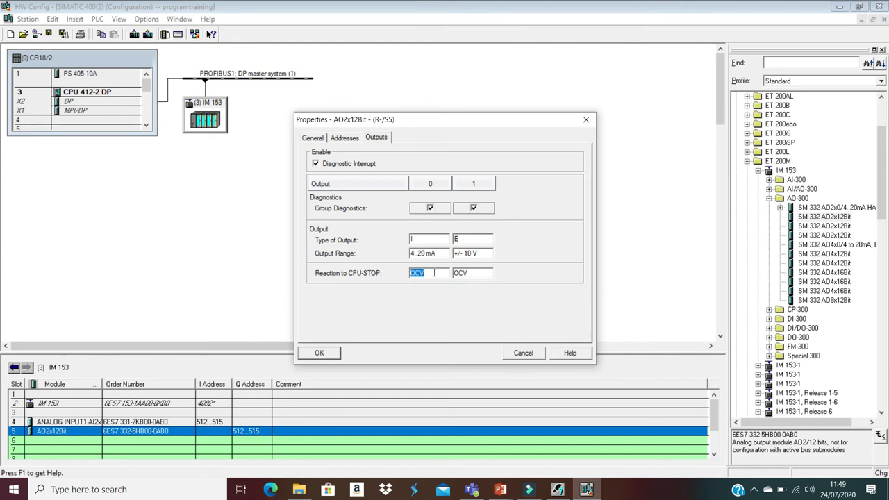
pyautogui.click(330, 353)
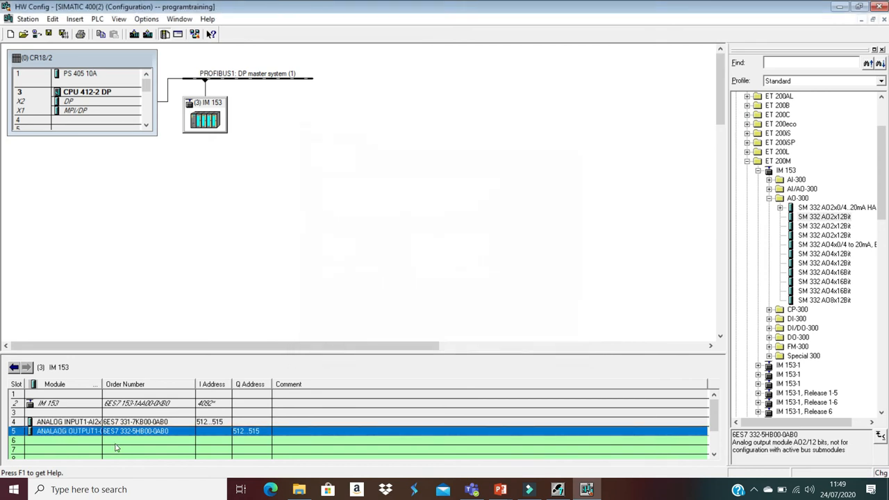
# Add the SM 321 DI16x 48-125VDC digital input module from the IM 153 DI-300 folder to slot 6
pyautogui.click(116, 442)
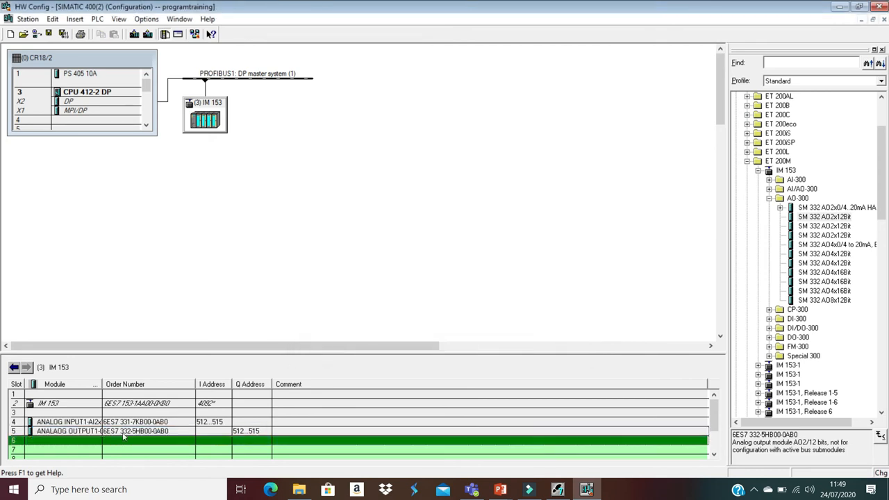
pyautogui.click(768, 198)
pyautogui.click(769, 218)
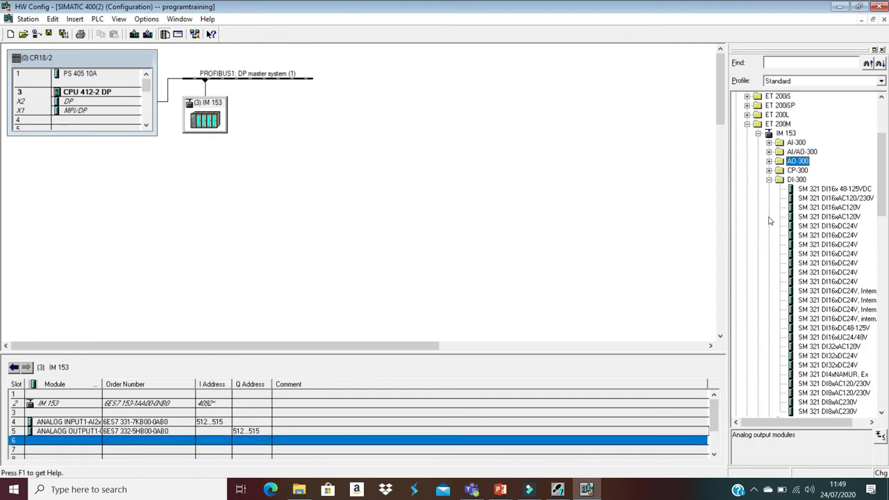
pyautogui.click(830, 191)
pyautogui.moveTo(830, 190); pyautogui.dragTo(168, 443)
# Open the properties of the slot 6 digital input module and rename it DIGITAL1DI16xDC48-125V
pyautogui.doubleClick(170, 447)
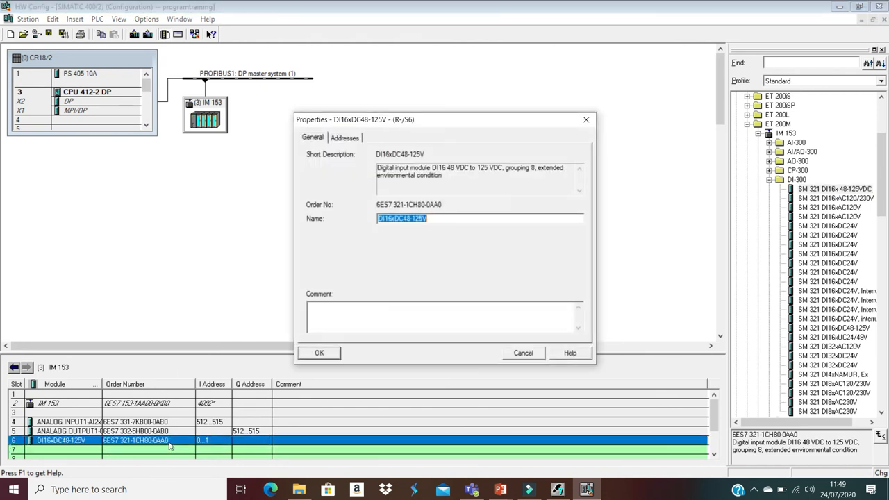
pyautogui.click(378, 218)
pyautogui.write('DIGITA')
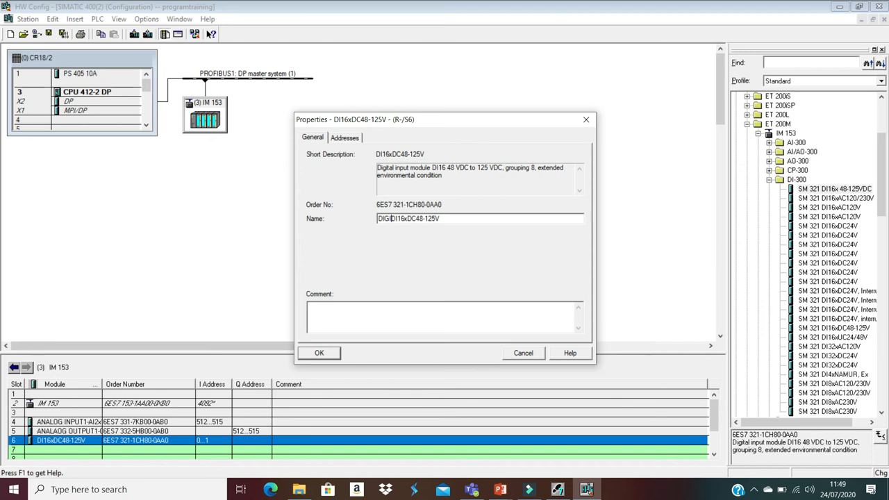
pyautogui.write('L IN')
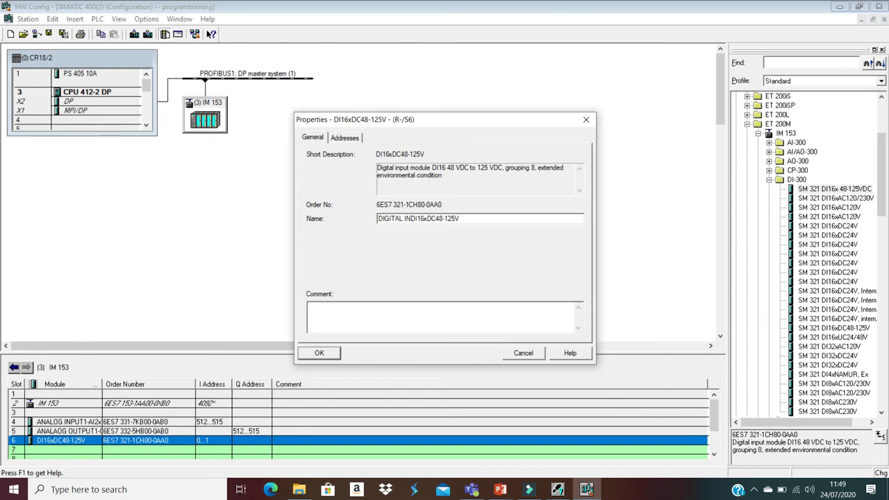
pyautogui.press('BackSpace')
pyautogui.press('BackSpace')
pyautogui.press('BackSpace')
pyautogui.write('1')
# Set the digital input module's start address to 2 and accept its properties
pyautogui.click(347, 137)
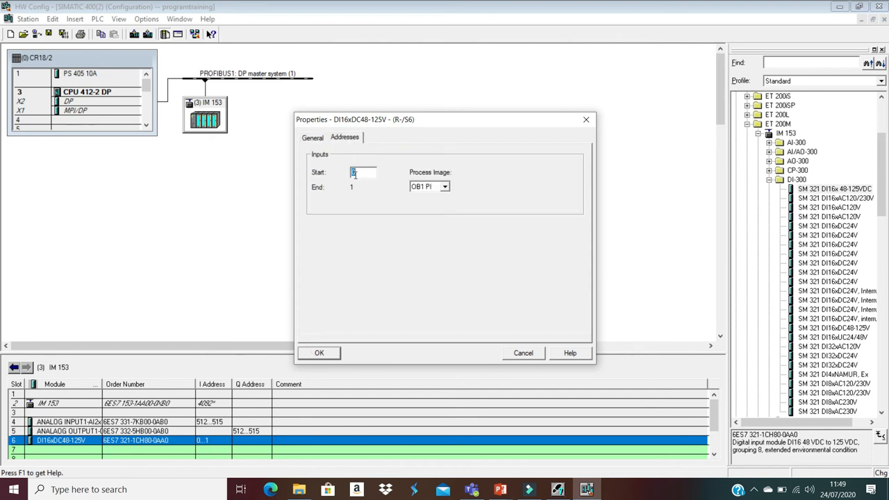
pyautogui.write('2')
pyautogui.click(333, 354)
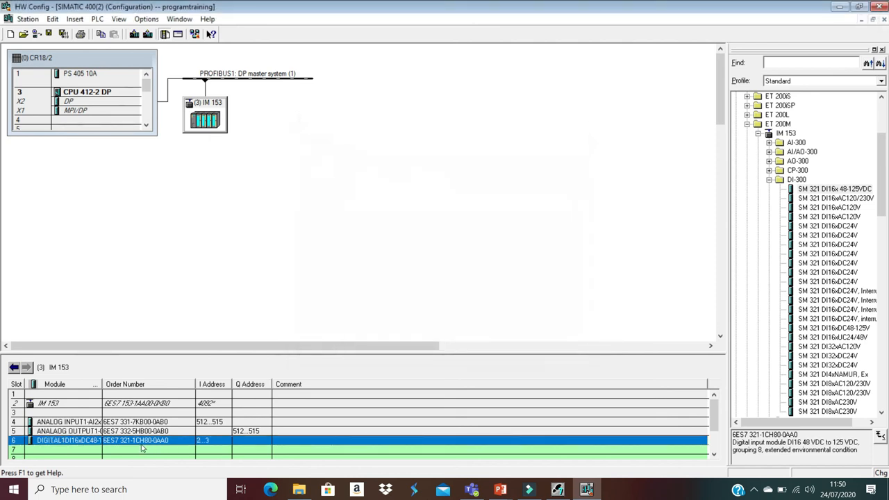
# Add the SM 322 DO16xAC120V/0.5A digital output module from the IM 153 DO-300 folder to slot 7
pyautogui.click(90, 450)
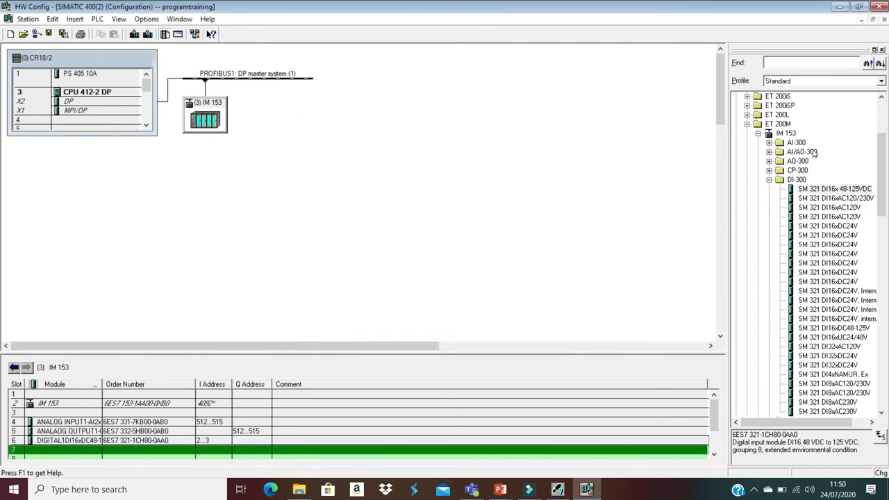
pyautogui.doubleClick(779, 181)
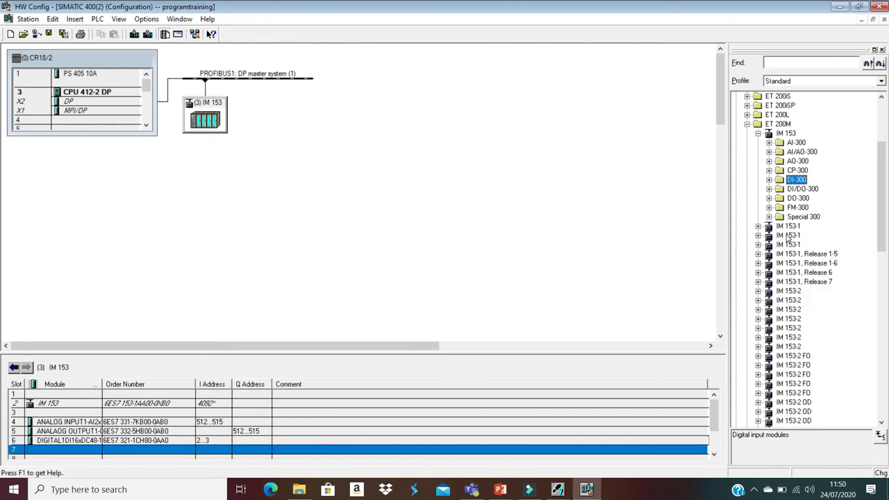
pyautogui.click(768, 198)
pyautogui.doubleClick(821, 137)
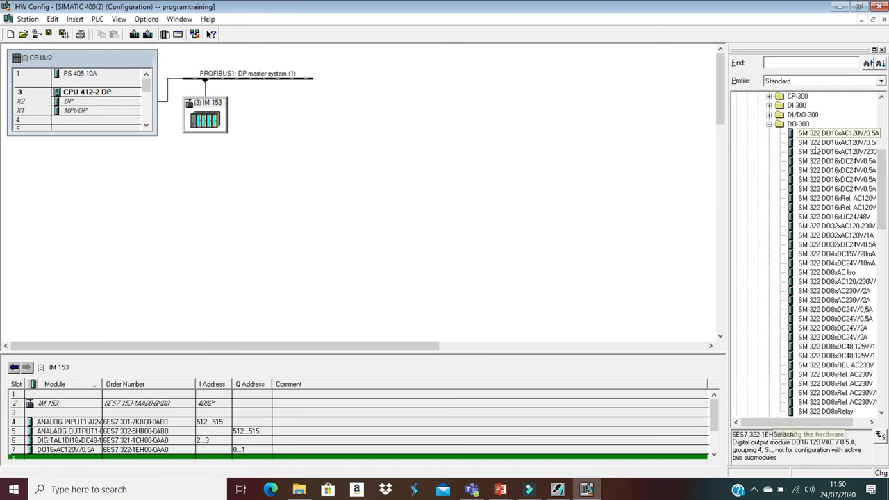
# Open the properties of the slot 7 digital output module and rename it DIG OUT1DO16xAC120V/0.5A
pyautogui.click(154, 450)
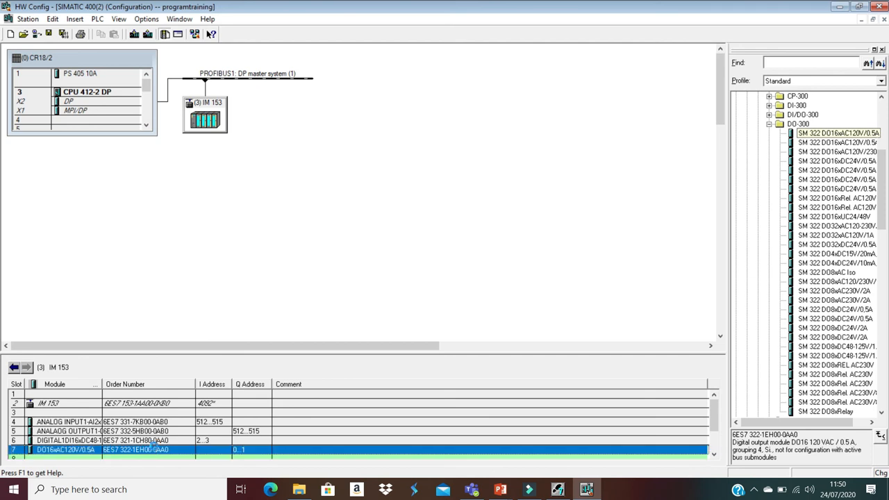
pyautogui.doubleClick(154, 450)
pyautogui.click(379, 218)
pyautogui.write('D')
pyautogui.write('IG')
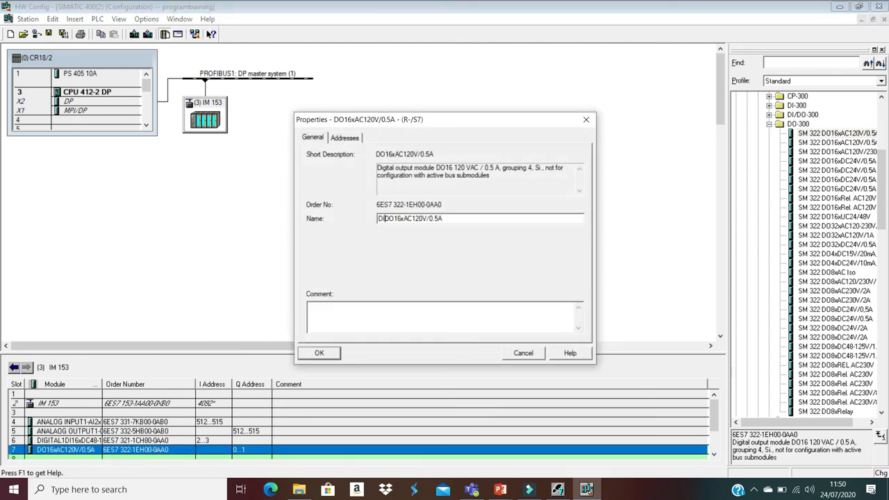
pyautogui.write(' OUT')
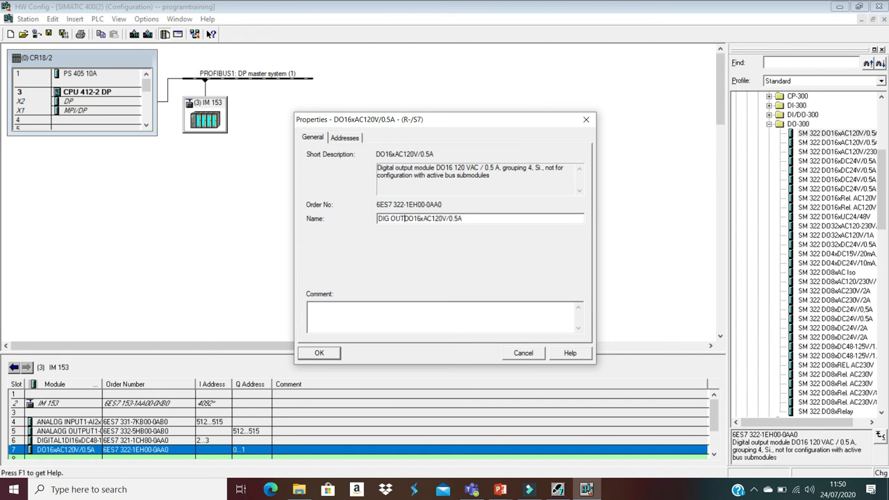
pyautogui.write('1')
# Set the digital output module's start address to 2, then save and compile the station configuration
pyautogui.click(347, 137)
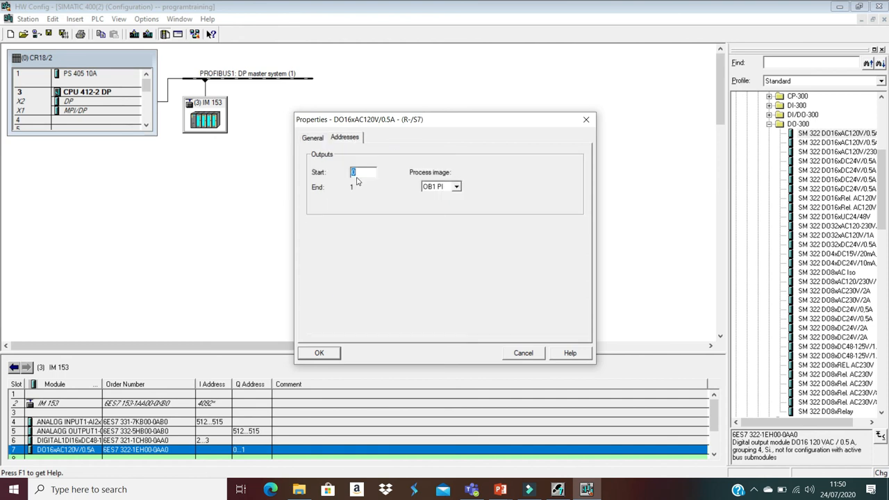
pyautogui.write('2')
pyautogui.click(322, 352)
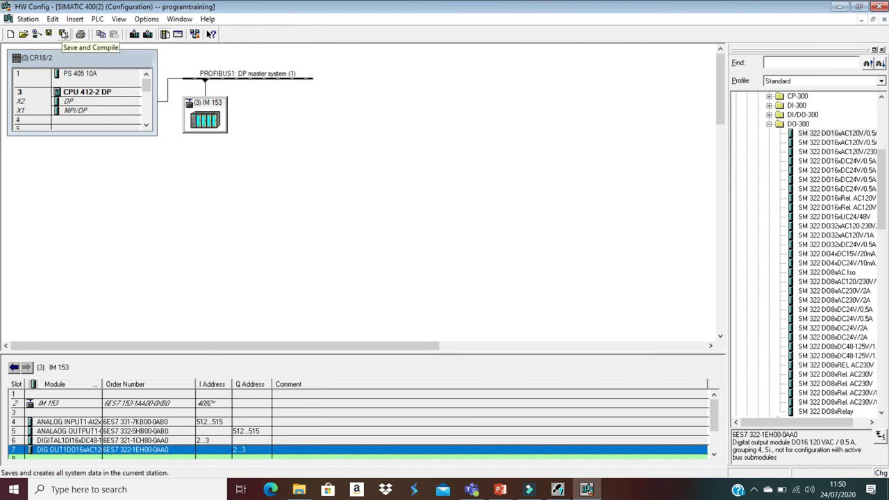
pyautogui.click(63, 34)
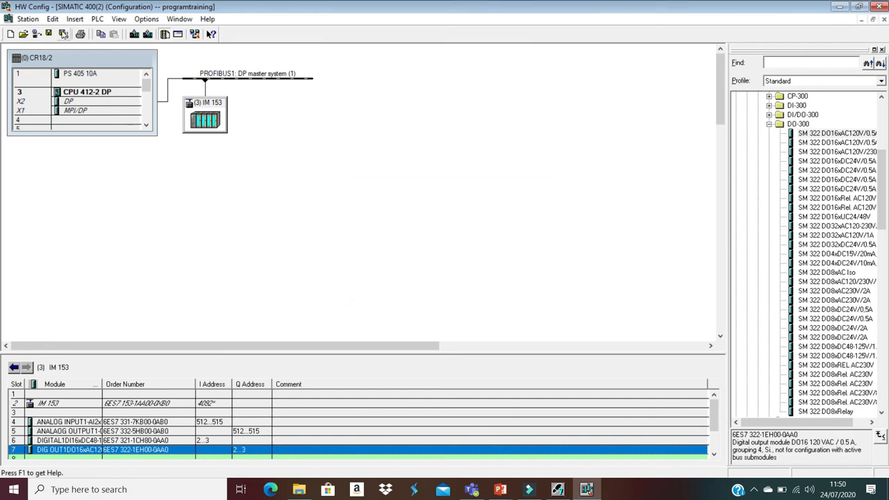